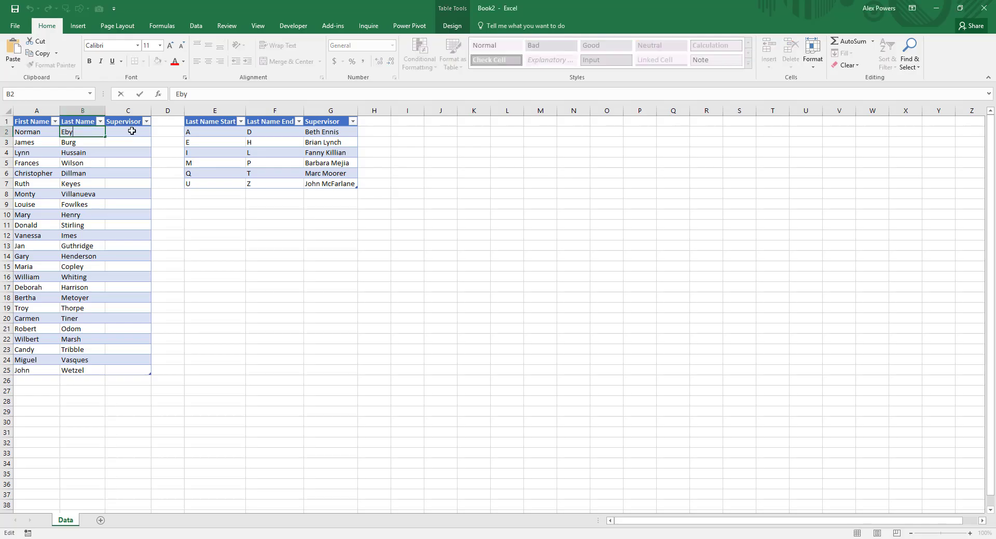
{"action": "left_click", "coordinate": [132, 131]}
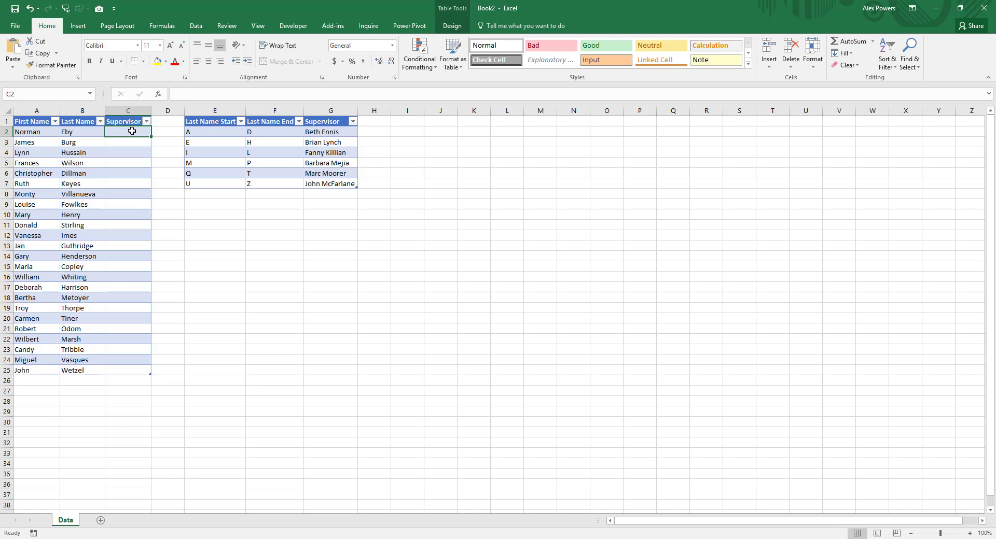
{"action": "type", "text": "Brian"}
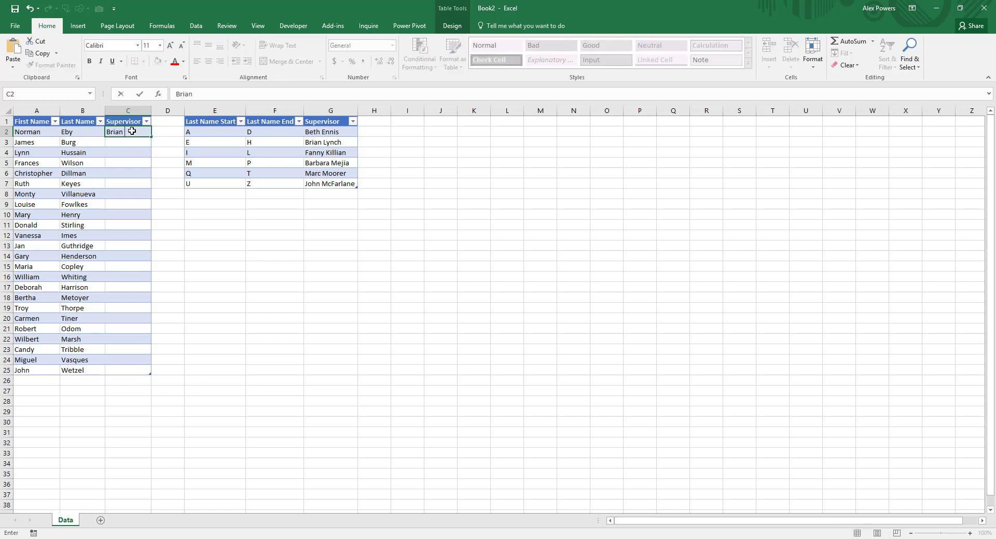
{"action": "type", "text": " Lynch"}
{"action": "key", "text": "Return"}
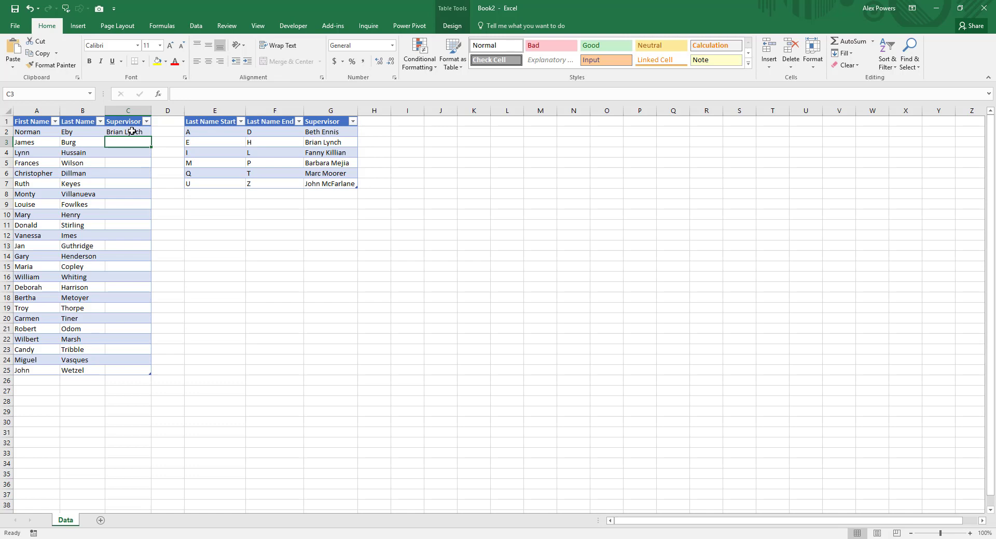
{"action": "type", "text": "Beth Ennis"}
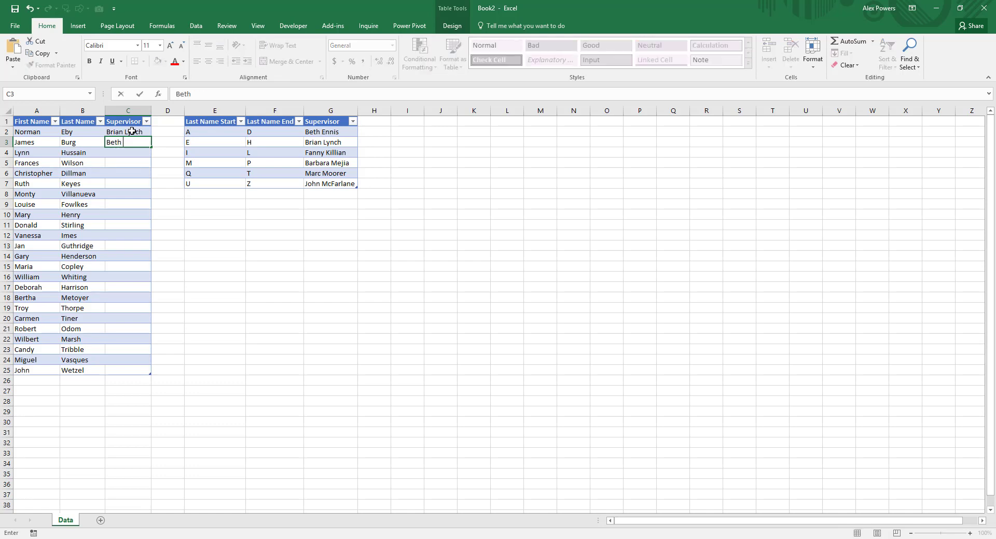
{"action": "key", "text": "Return"}
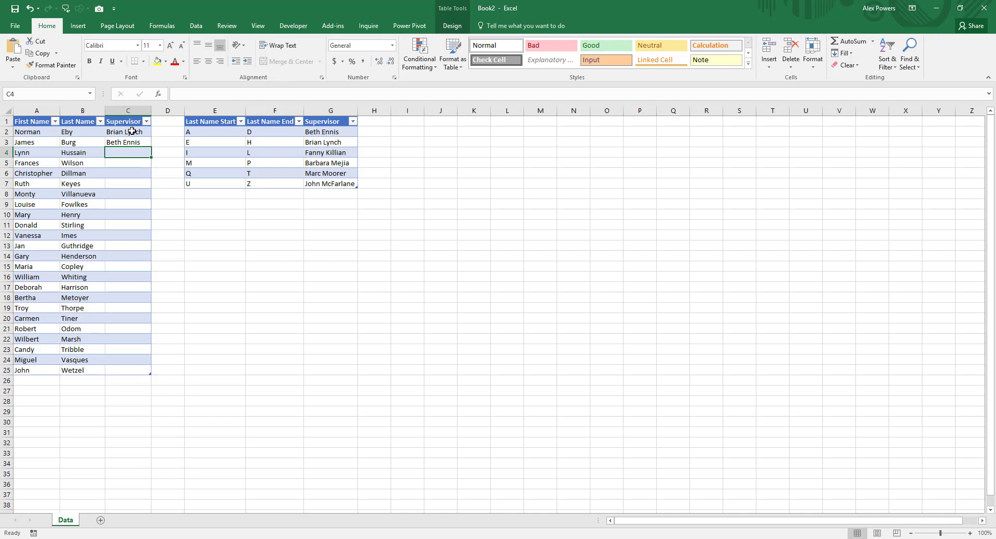
{"action": "type", "text": "Brian Lynch"}
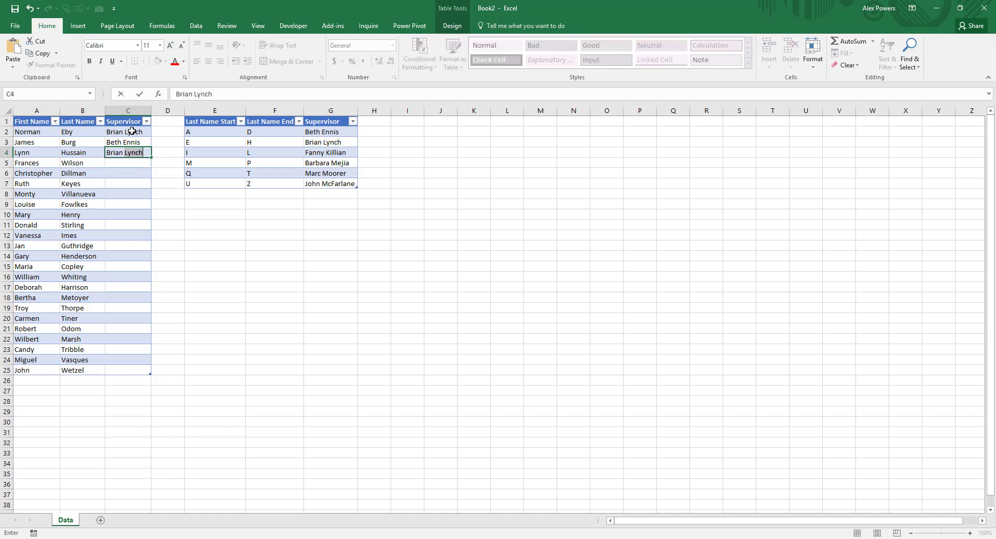
{"action": "key", "text": "Return"}
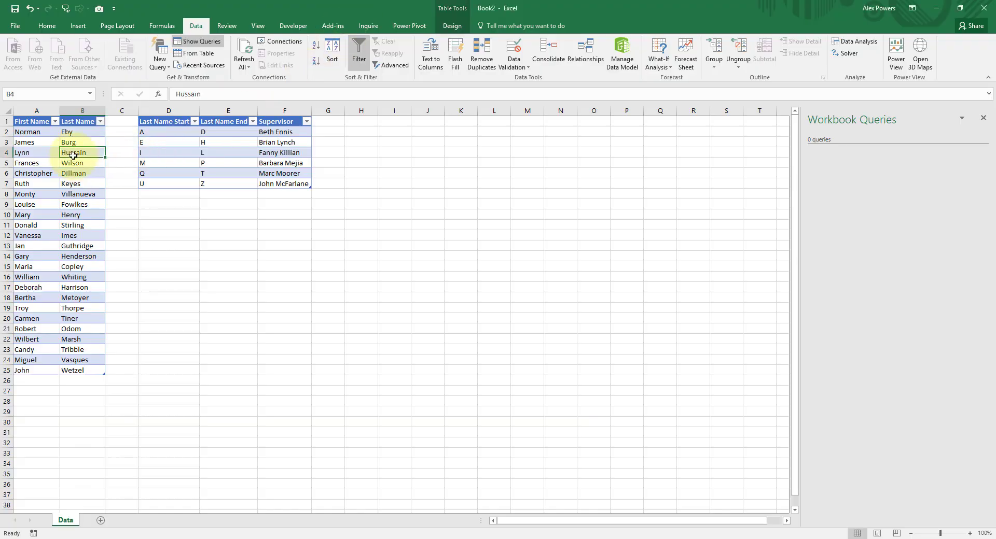
Step: Load the employees query as connection only, then open the supervisor table as a query
{"action": "left_click", "coordinate": [47, 142]}
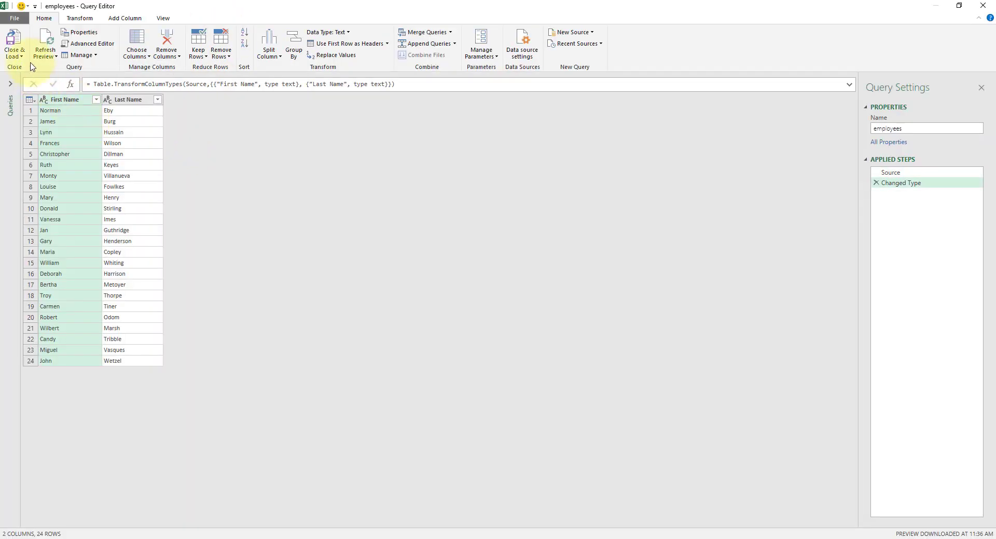
{"action": "left_click", "coordinate": [21, 56]}
{"action": "left_click", "coordinate": [41, 79]}
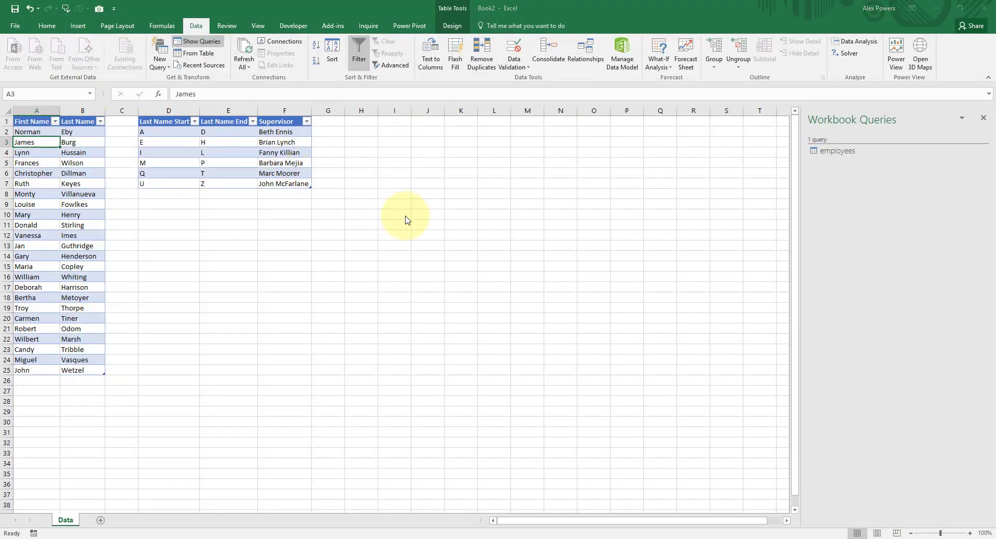
{"action": "left_click", "coordinate": [466, 322]}
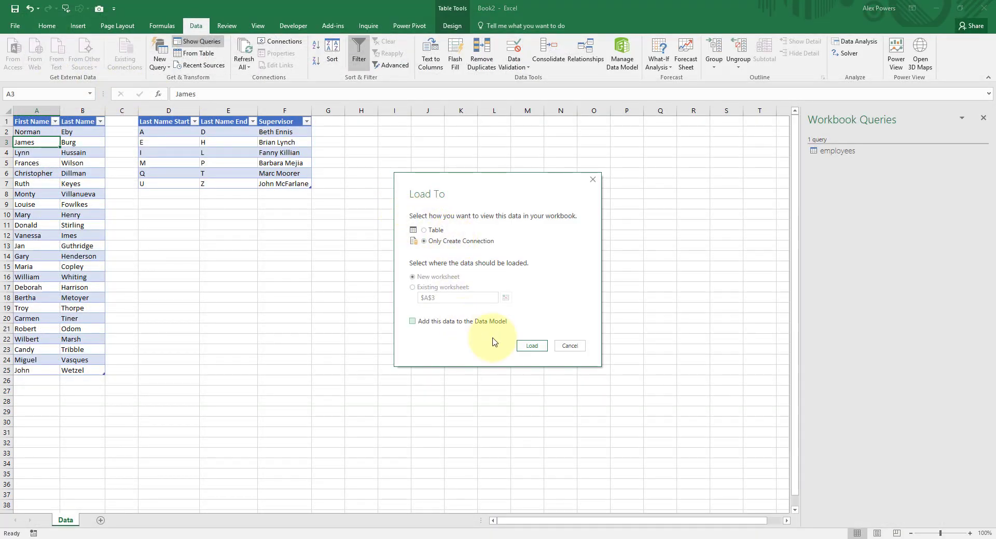
{"action": "left_click", "coordinate": [533, 346]}
{"action": "left_click", "coordinate": [253, 144]}
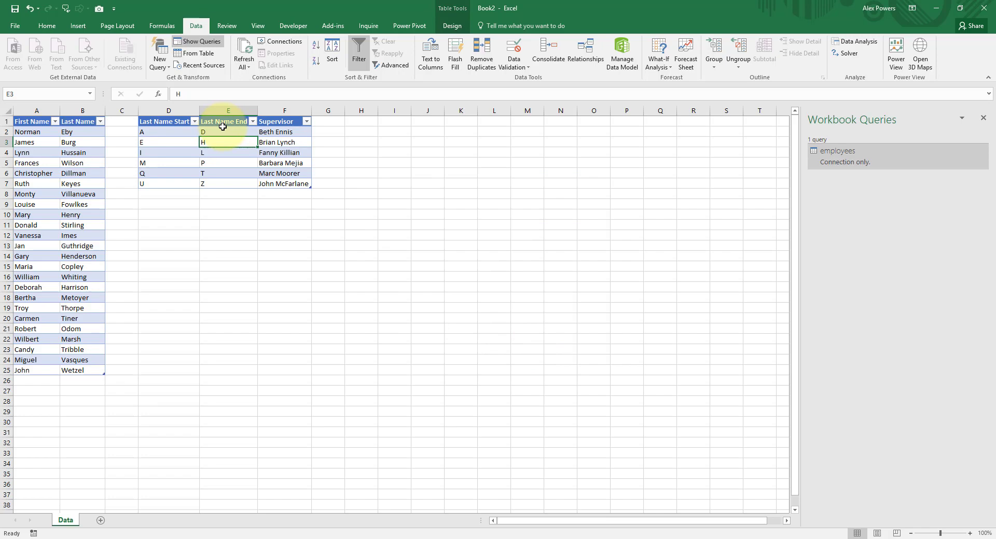
{"action": "left_click", "coordinate": [192, 55]}
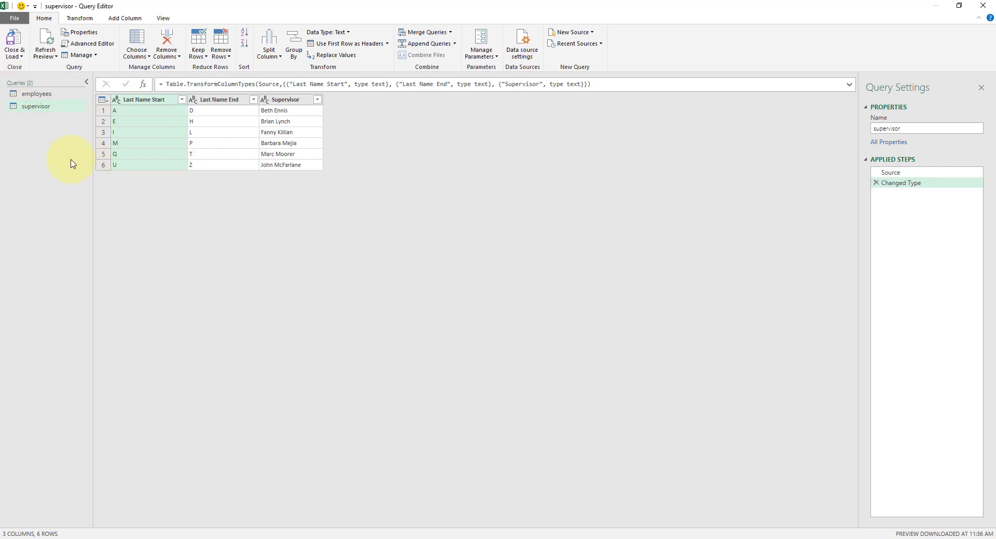
Step: In the employees query, build a column from Last Name using examples E and B
{"action": "left_click", "coordinate": [50, 95]}
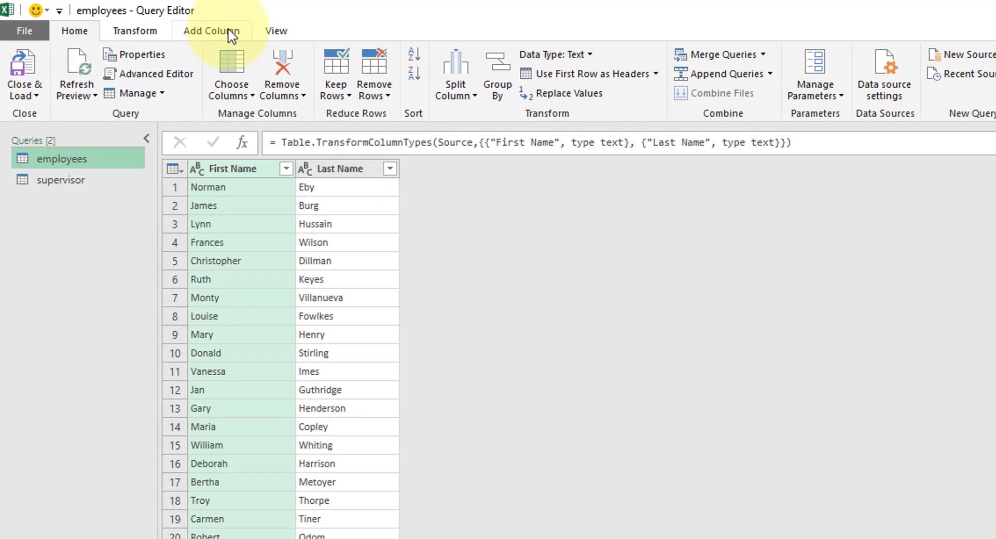
{"action": "left_click", "coordinate": [228, 31]}
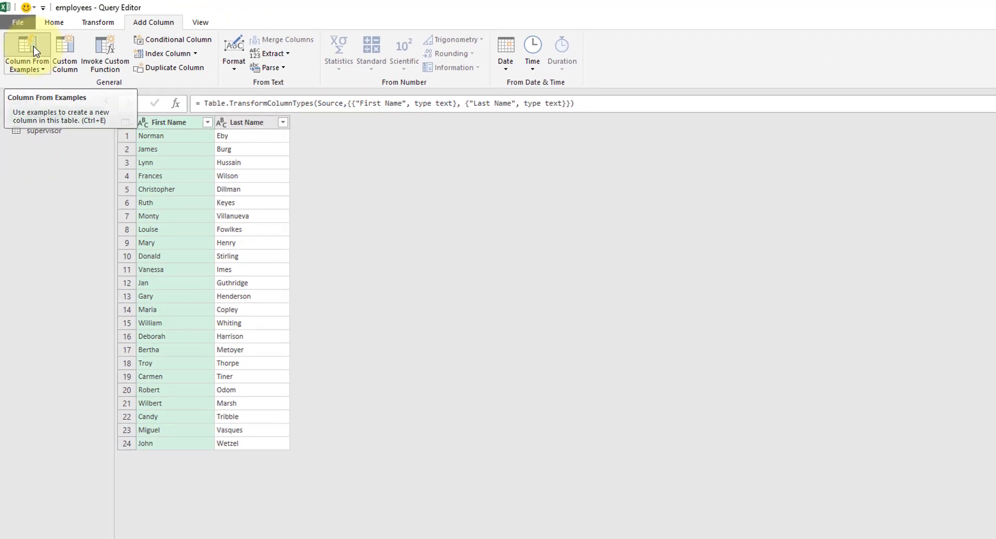
{"action": "left_click", "coordinate": [35, 51]}
{"action": "left_click", "coordinate": [208, 166]}
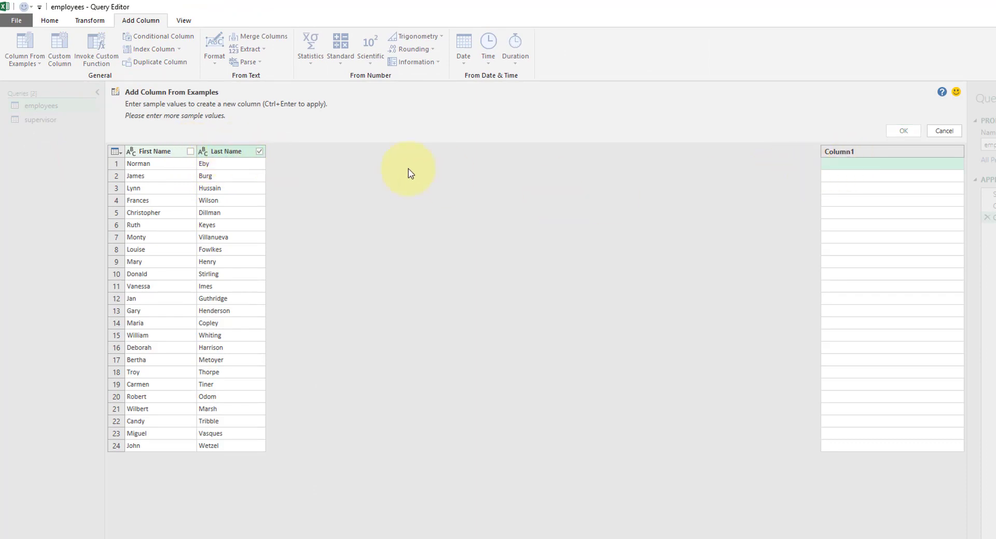
{"action": "left_click", "coordinate": [855, 164]}
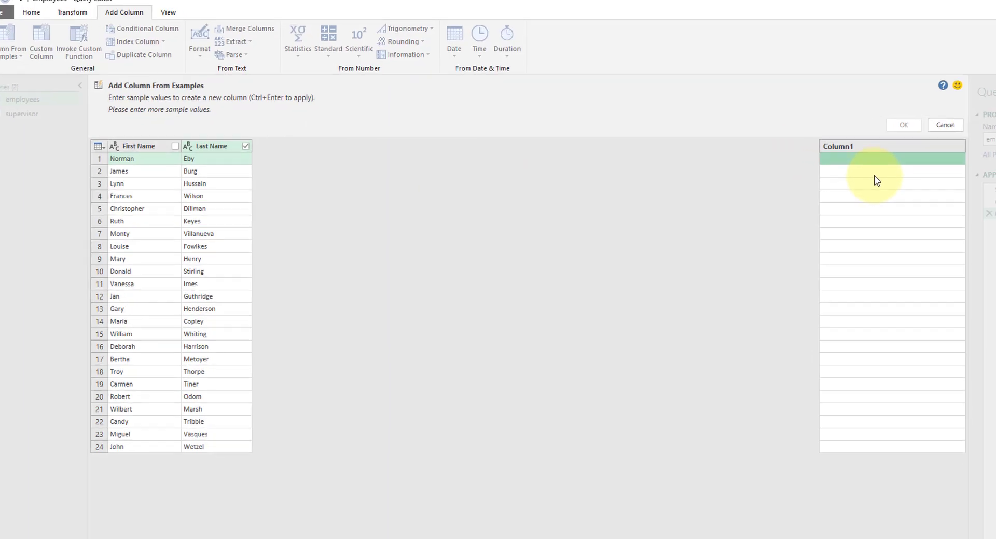
{"action": "type", "text": "E"}
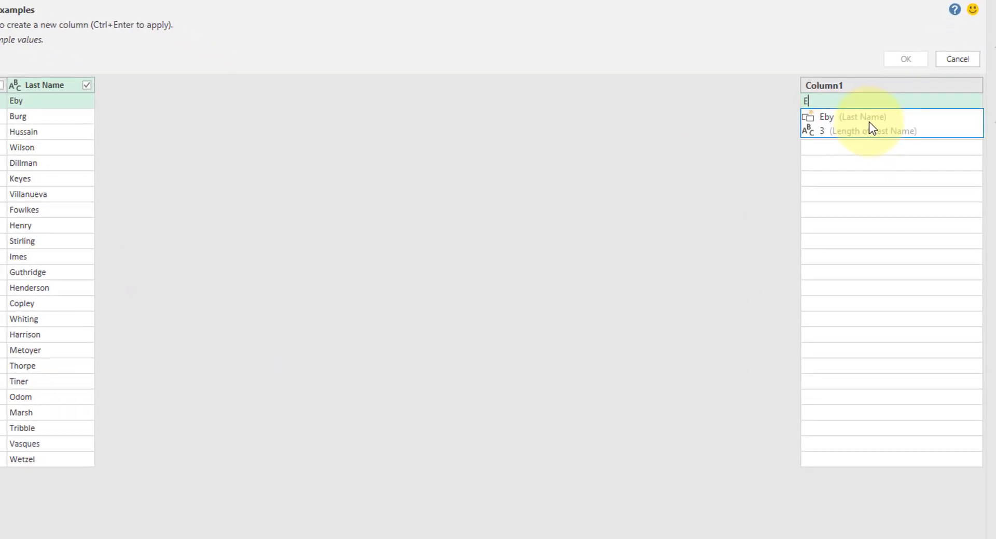
{"action": "key", "text": "Return"}
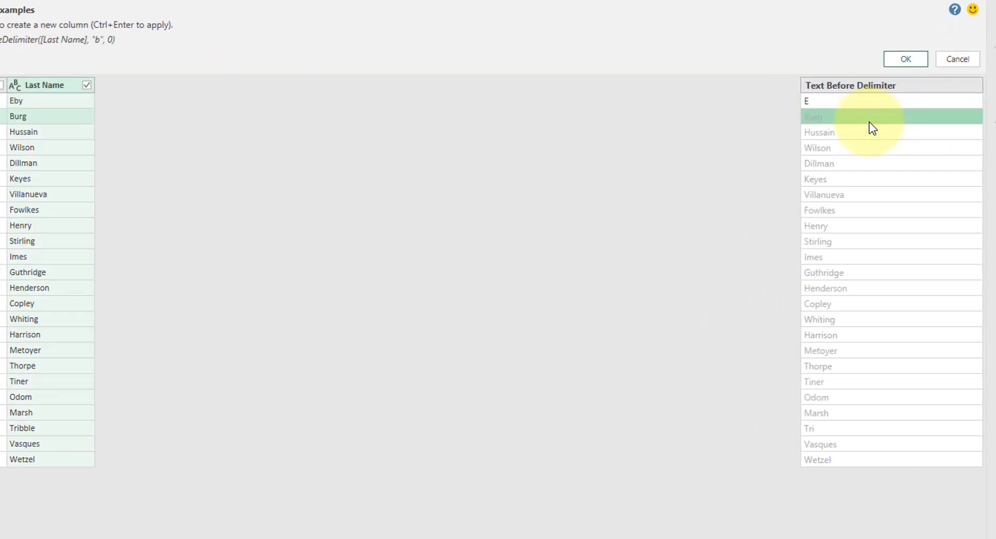
{"action": "type", "text": "B"}
{"action": "key", "text": "Return"}
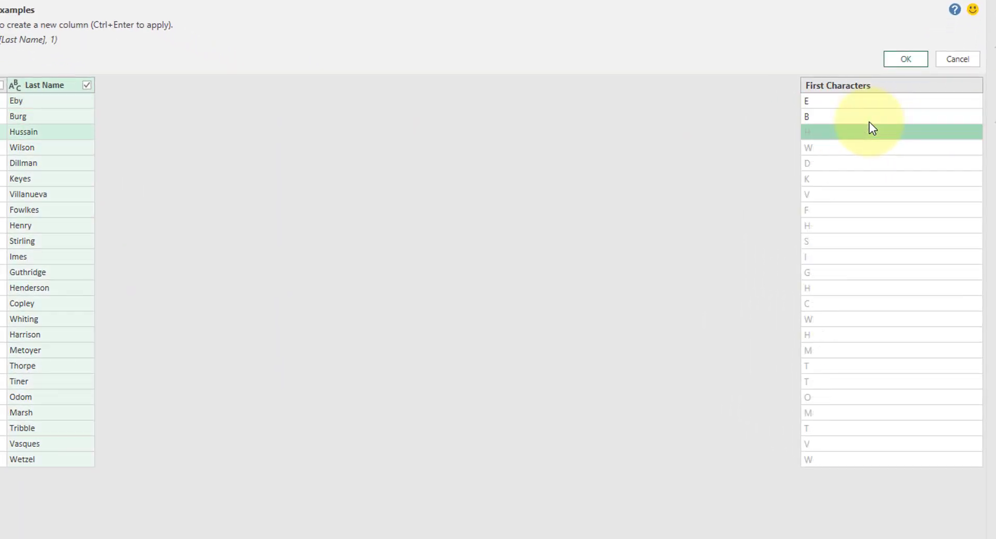
Step: Rename the new column to 'First Characters Last Name' and apply it
{"action": "double_click", "coordinate": [890, 88]}
{"action": "key", "text": "Return"}
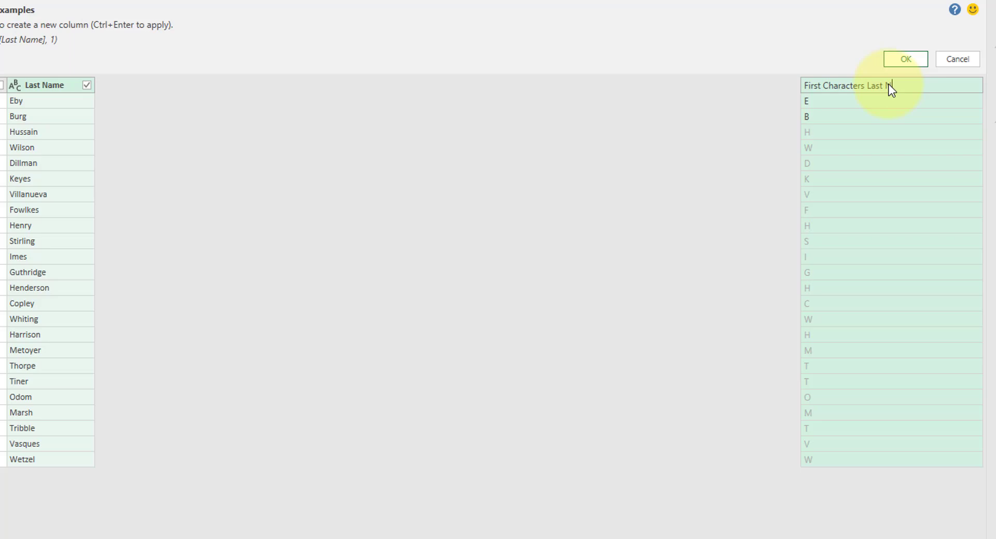
{"action": "type", "text": "Last Name"}
{"action": "key", "text": "Return"}
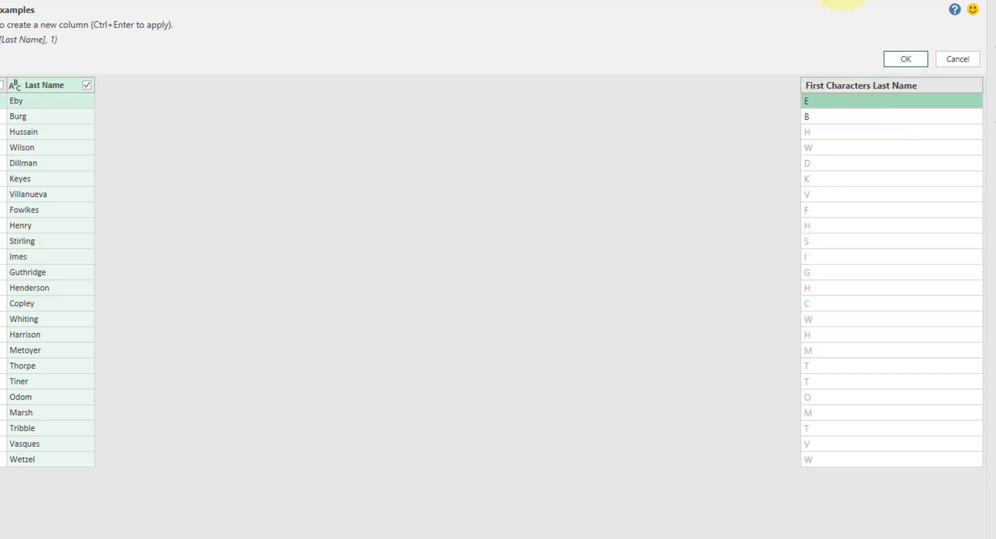
{"action": "key", "text": "ctrl+Return"}
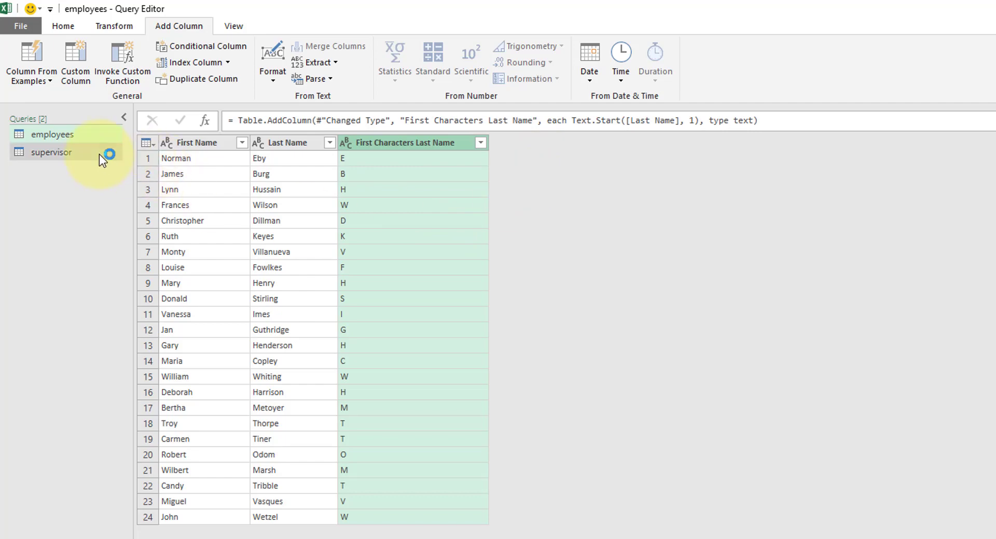
Step: Add custom column Start Character Number = Character.ToNumber([Last Name Start]) to the supervisor query
{"action": "left_click", "coordinate": [99, 155]}
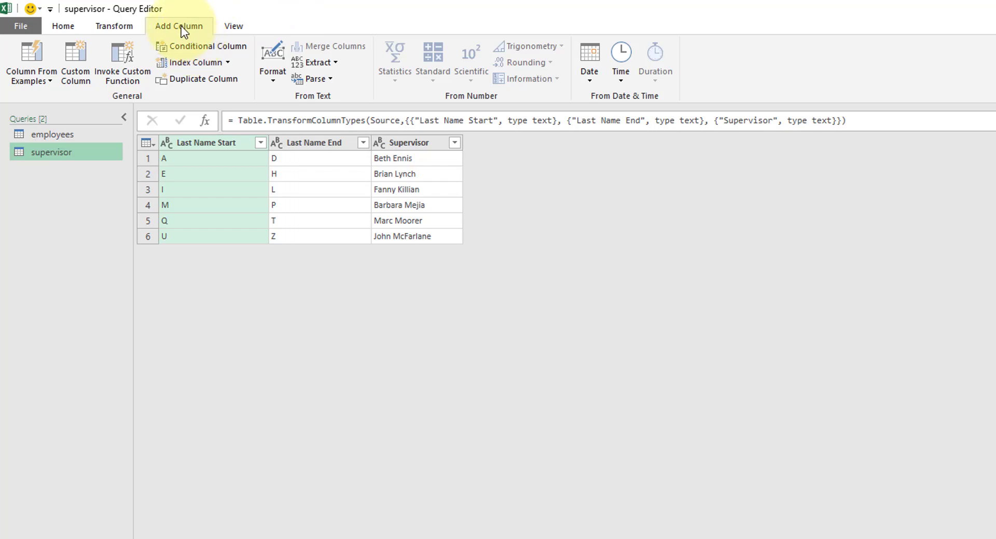
{"action": "left_click", "coordinate": [75, 52]}
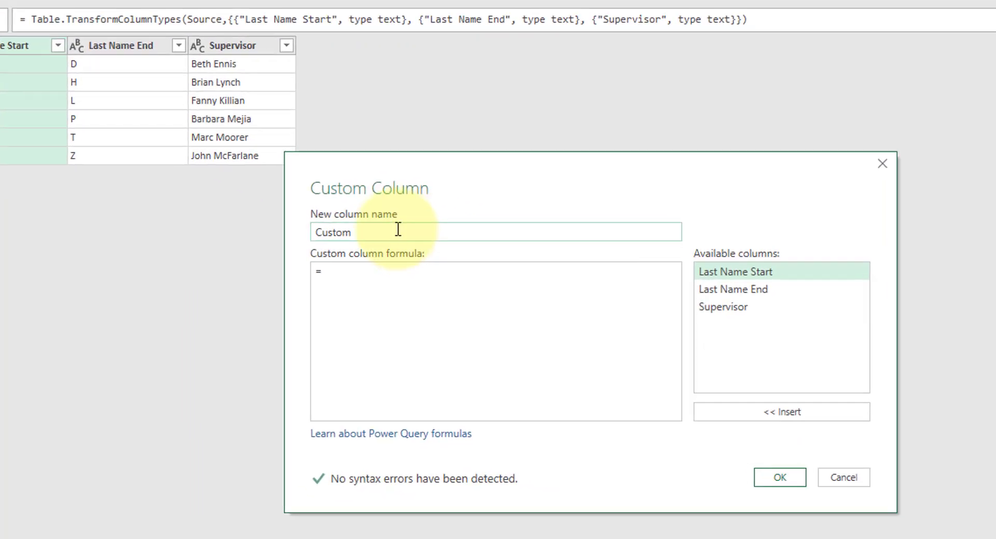
{"action": "double_click", "coordinate": [560, 302]}
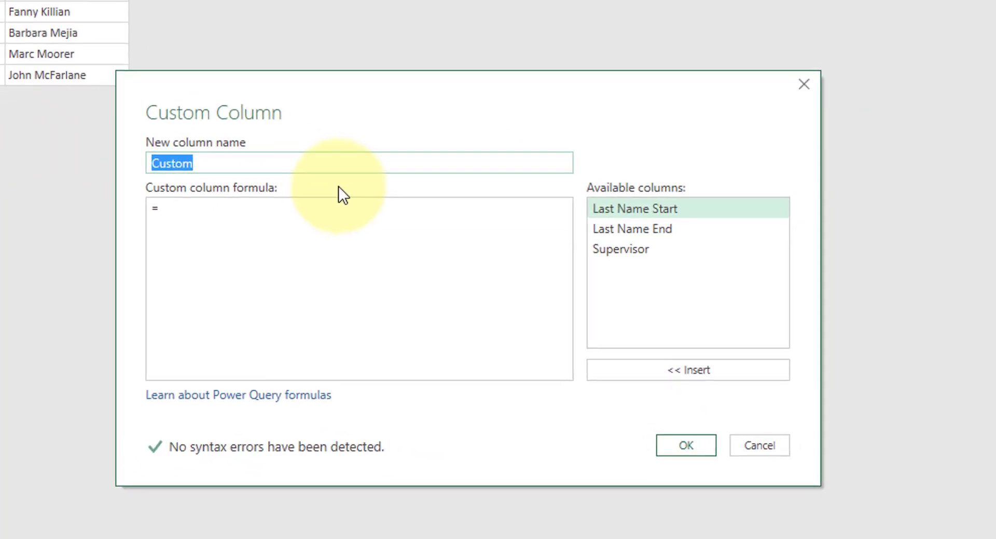
{"action": "type", "text": "Star"}
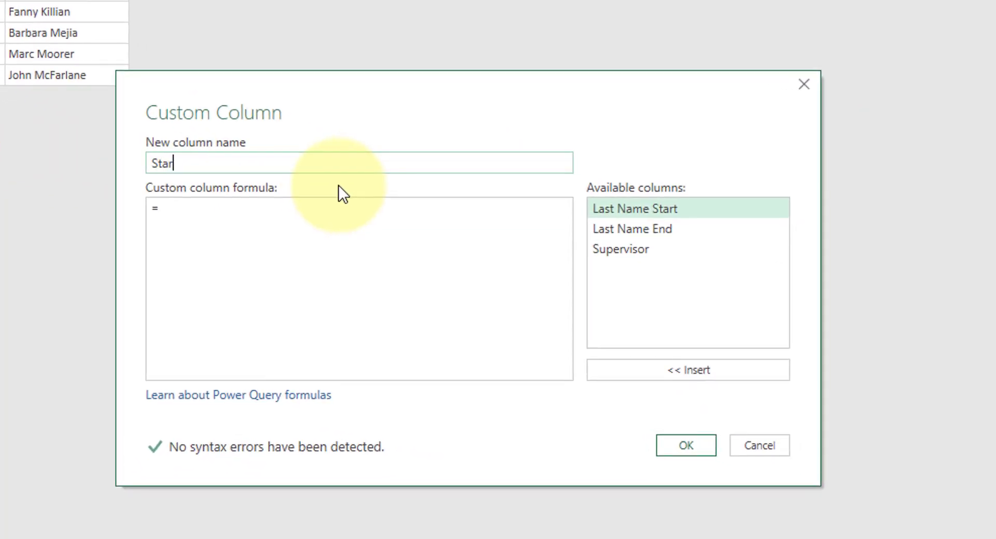
{"action": "type", "text": "t Character Number"}
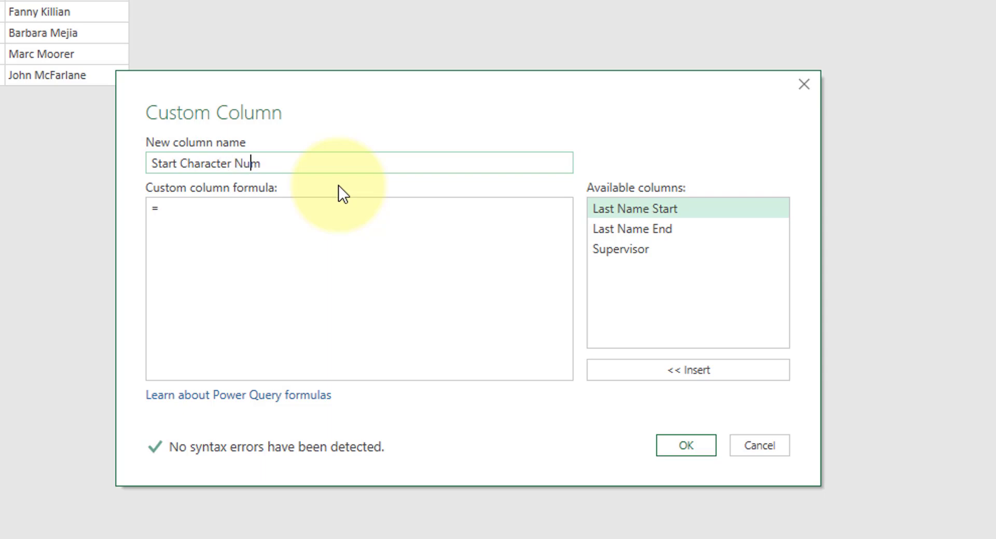
{"action": "key", "text": "Tab"}
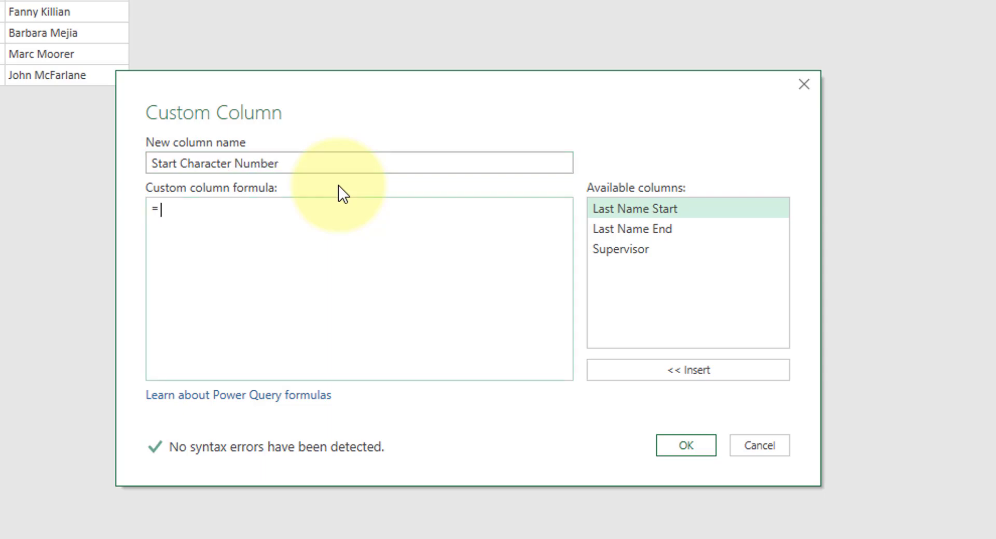
{"action": "type", "text": "Character.To"}
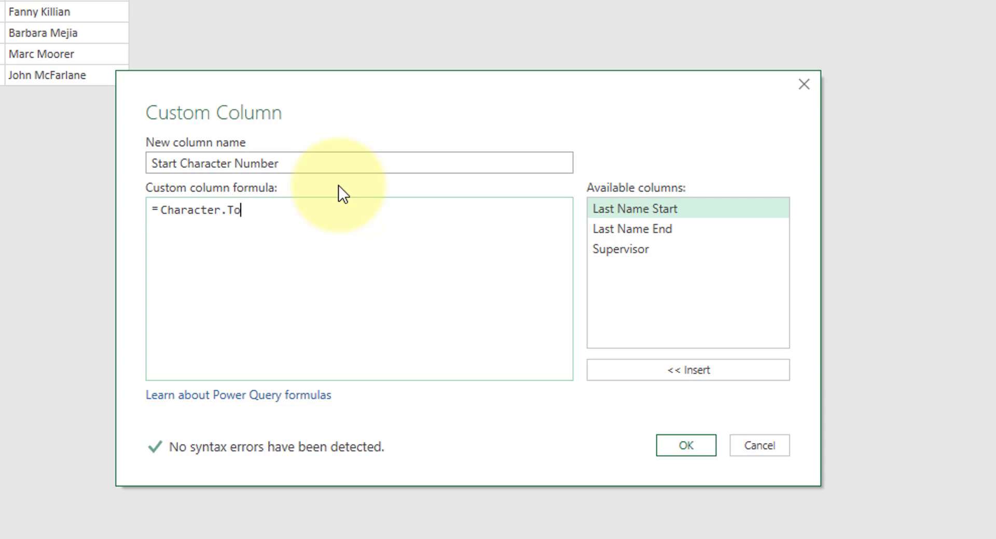
{"action": "type", "text": "Number("}
{"action": "double_click", "coordinate": [671, 215]}
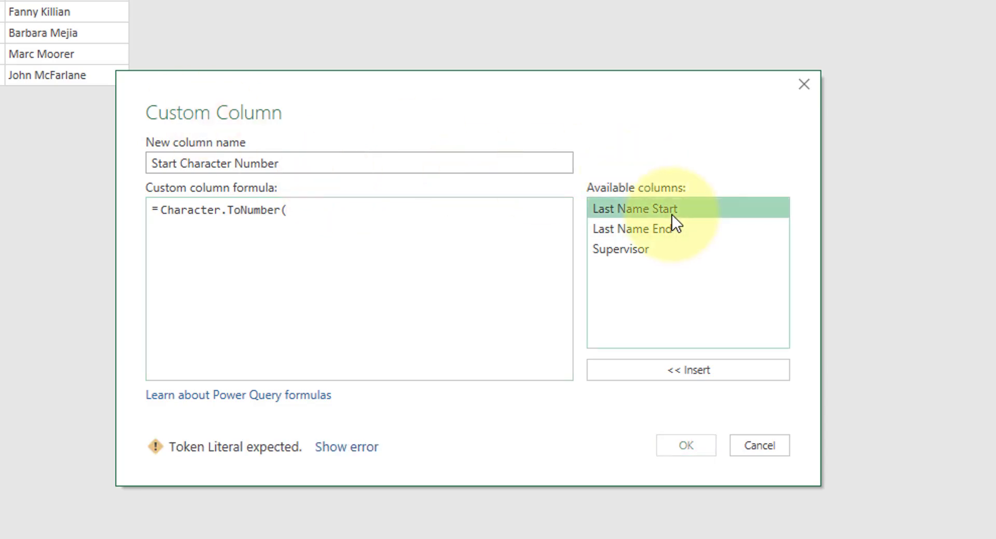
{"action": "type", "text": ")"}
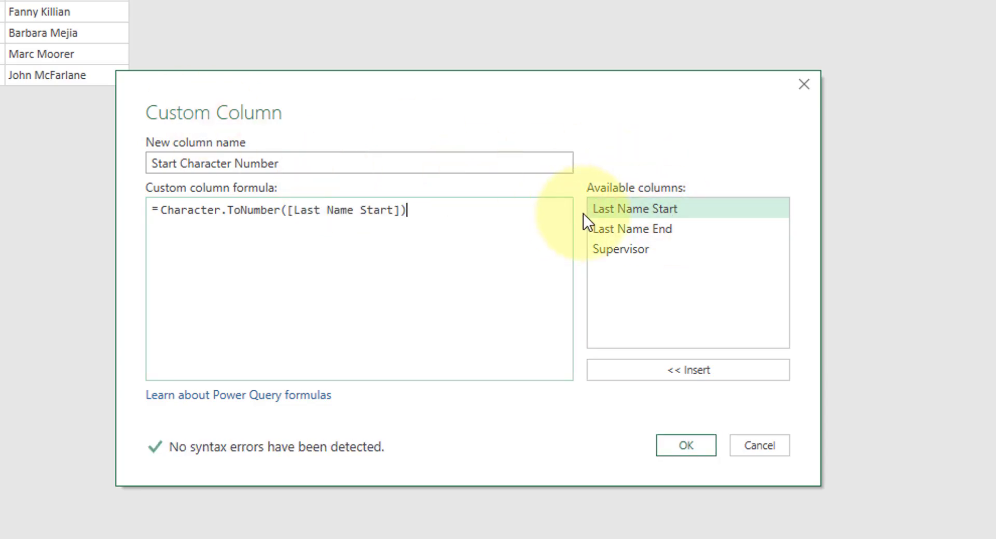
{"action": "left_click", "coordinate": [698, 451]}
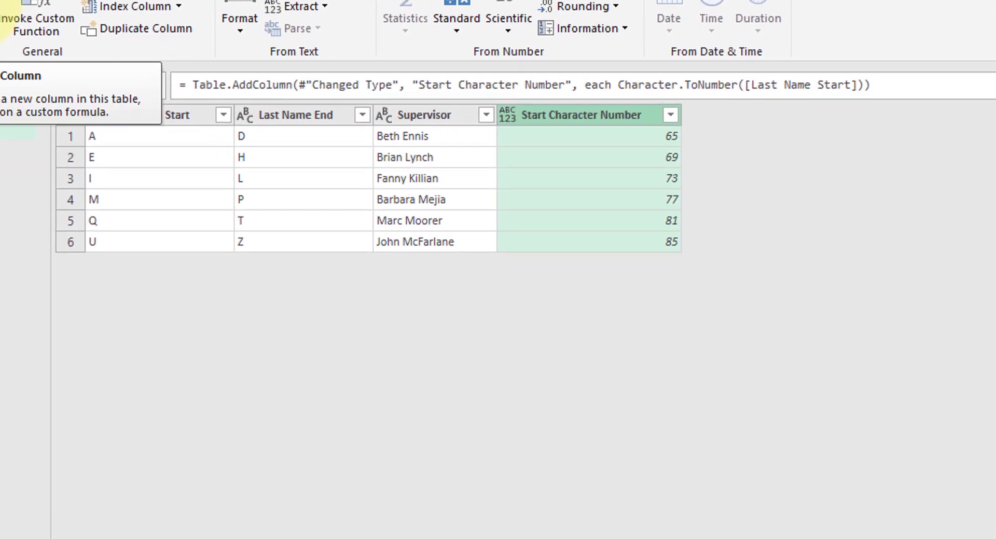
Step: Add custom column End Character Number = Character.ToNumber([Last Name End])
{"action": "left_click", "coordinate": [103, 81]}
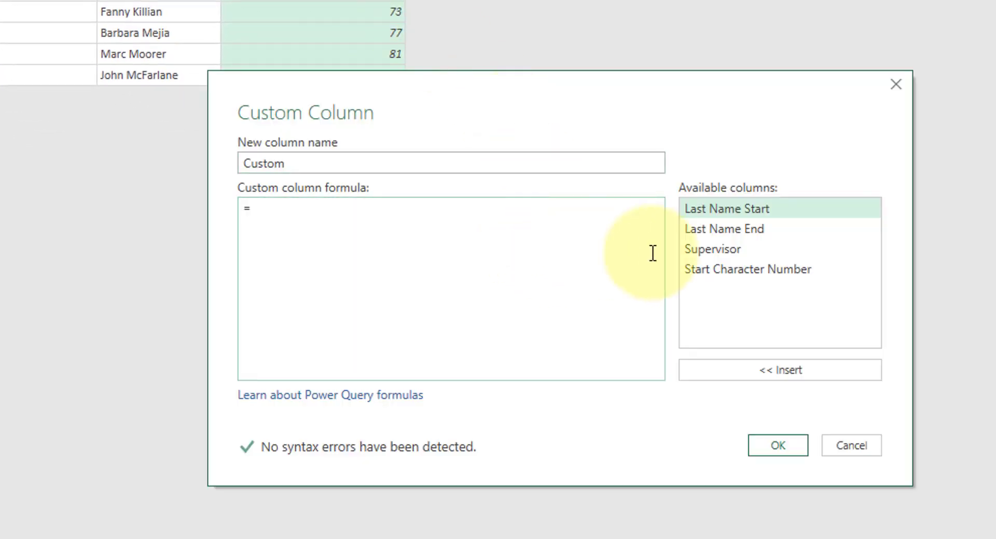
{"action": "double_click", "coordinate": [407, 161]}
{"action": "key", "text": "BackSpace"}
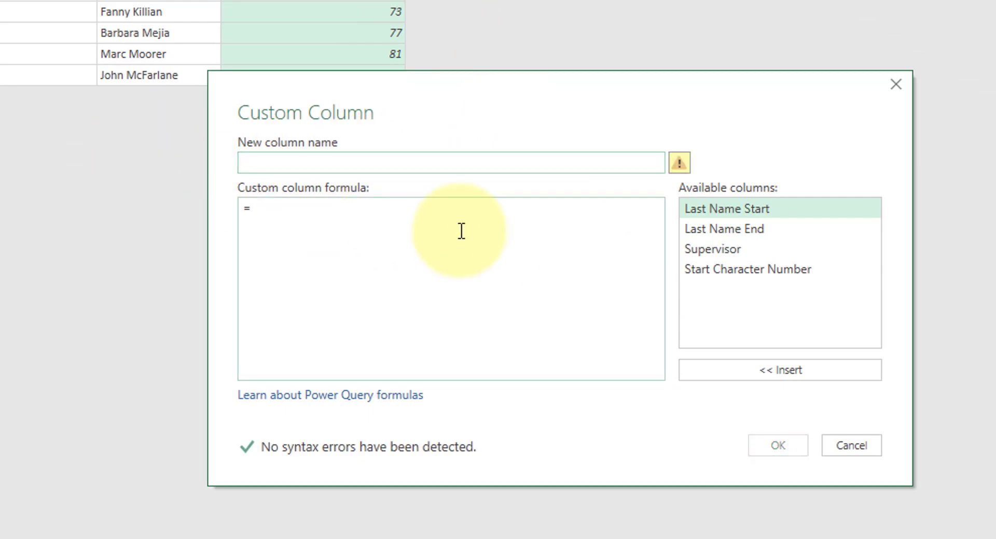
{"action": "type", "text": "End Charact"}
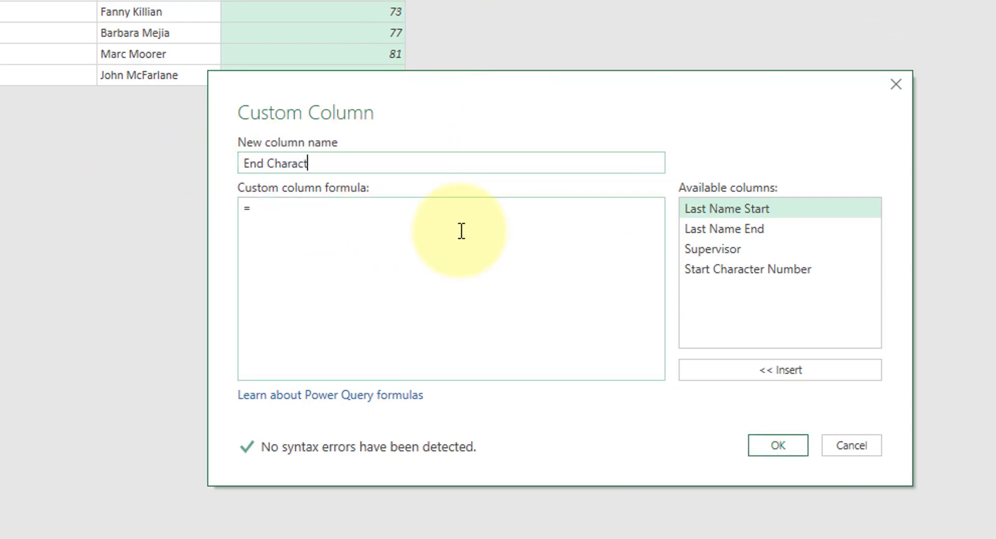
{"action": "type", "text": "er Number"}
{"action": "left_click", "coordinate": [462, 231]}
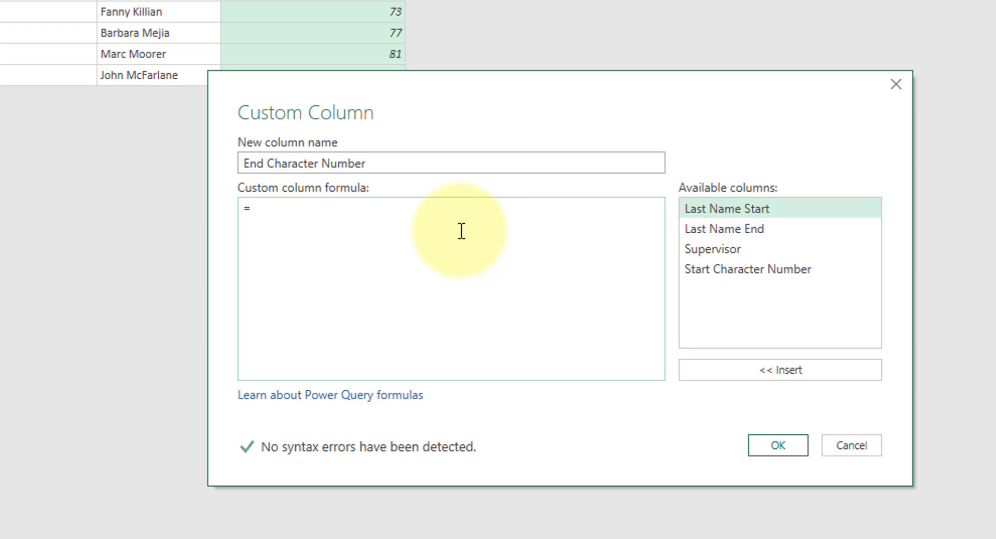
{"action": "type", "text": "Character.ToNumber("}
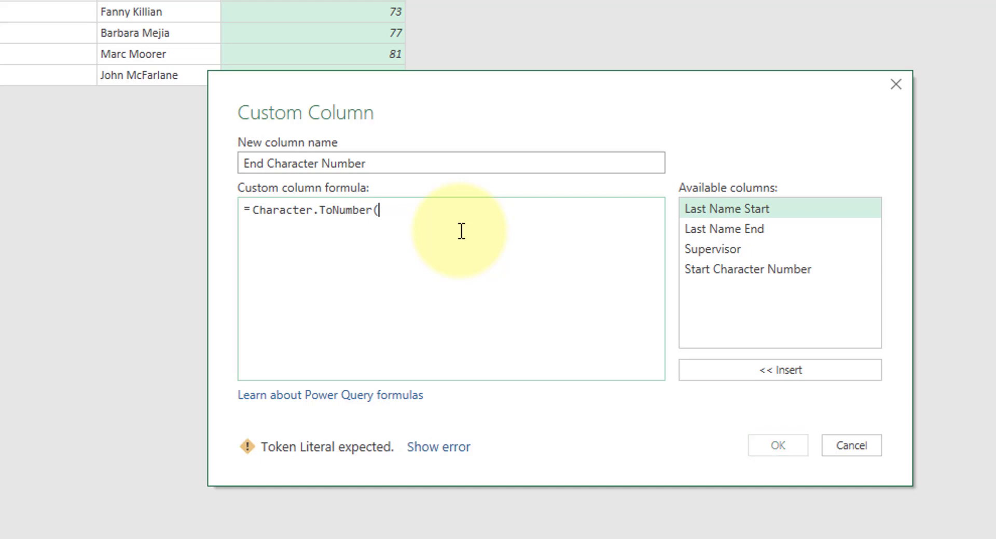
{"action": "double_click", "coordinate": [753, 234]}
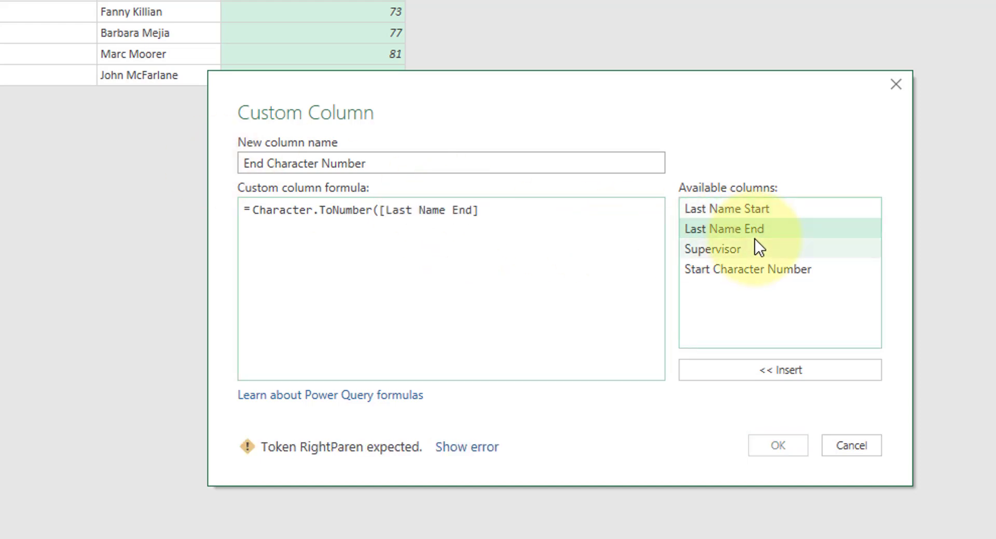
{"action": "type", "text": ")"}
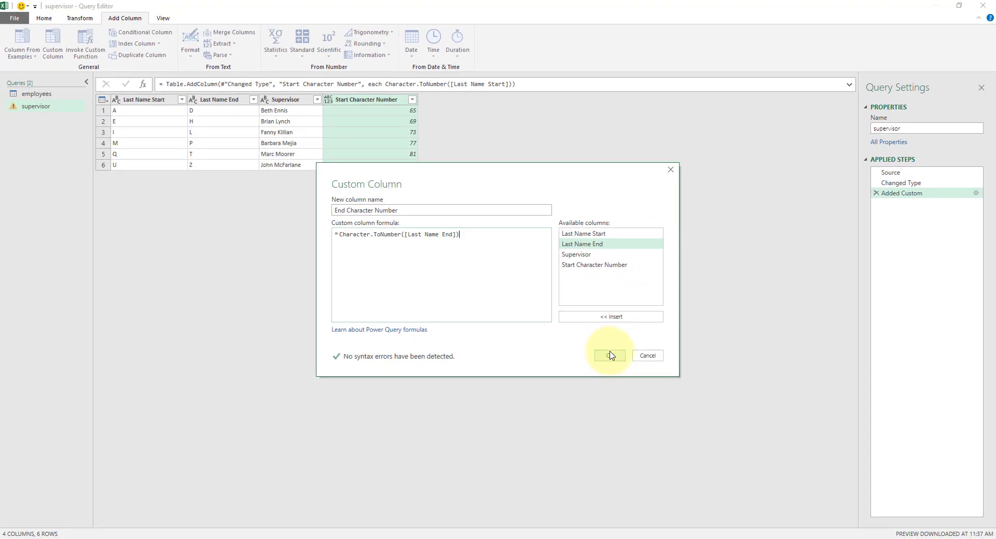
{"action": "left_click", "coordinate": [778, 445]}
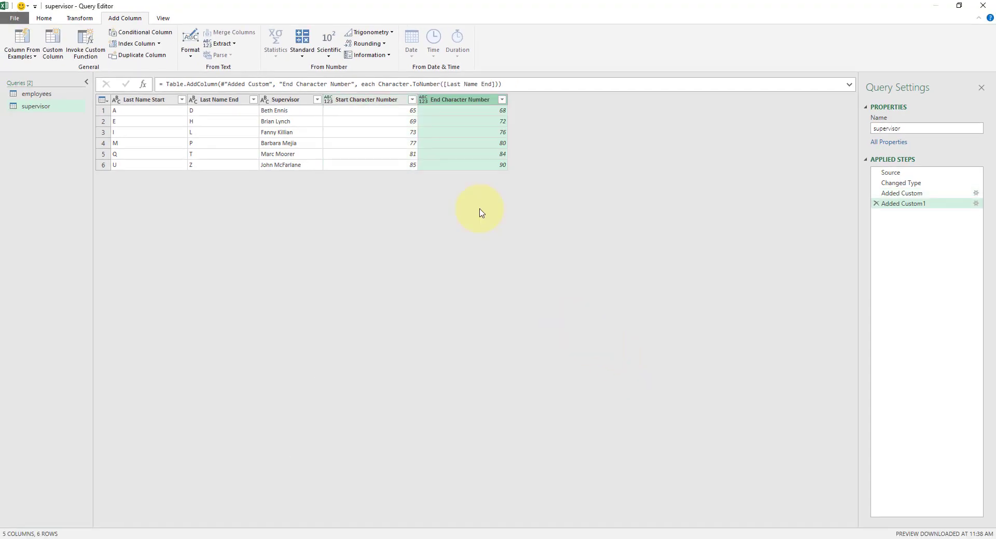
Step: Change Start and End Character Number columns to Whole Number type
{"action": "left_click", "coordinate": [378, 99]}
{"action": "left_click", "coordinate": [445, 104], "text": "ctrl"}
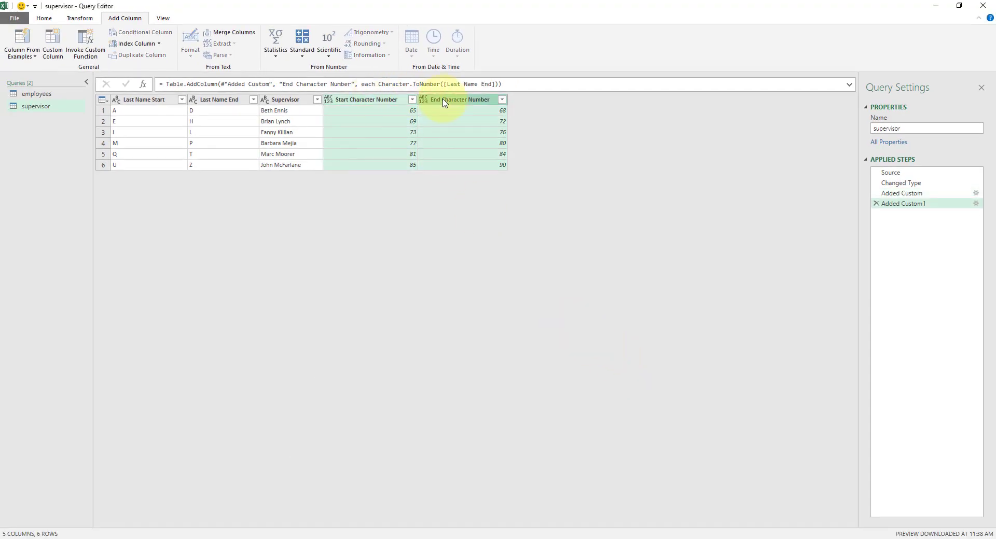
{"action": "right_click", "coordinate": [444, 101]}
{"action": "mouse_move", "coordinate": [497, 216]}
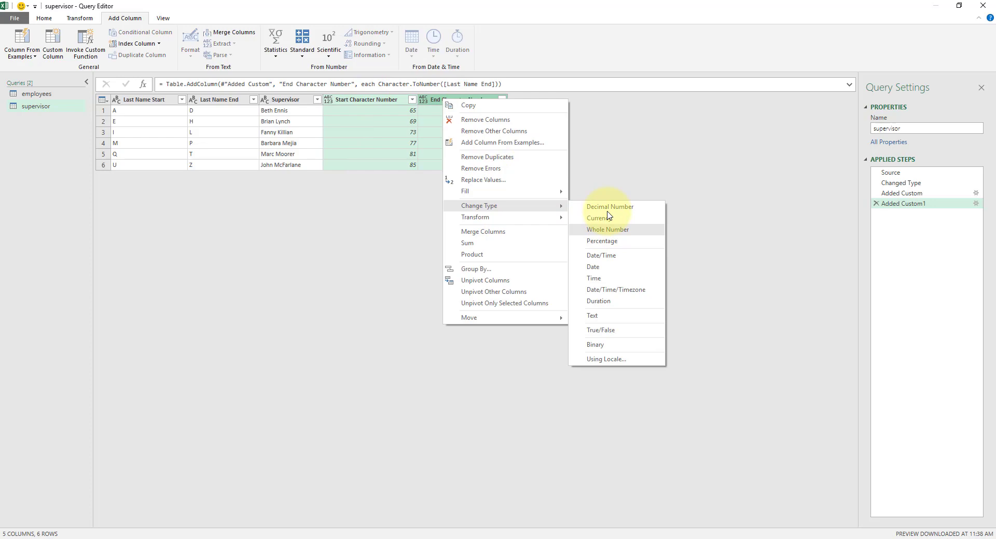
{"action": "left_click", "coordinate": [606, 229]}
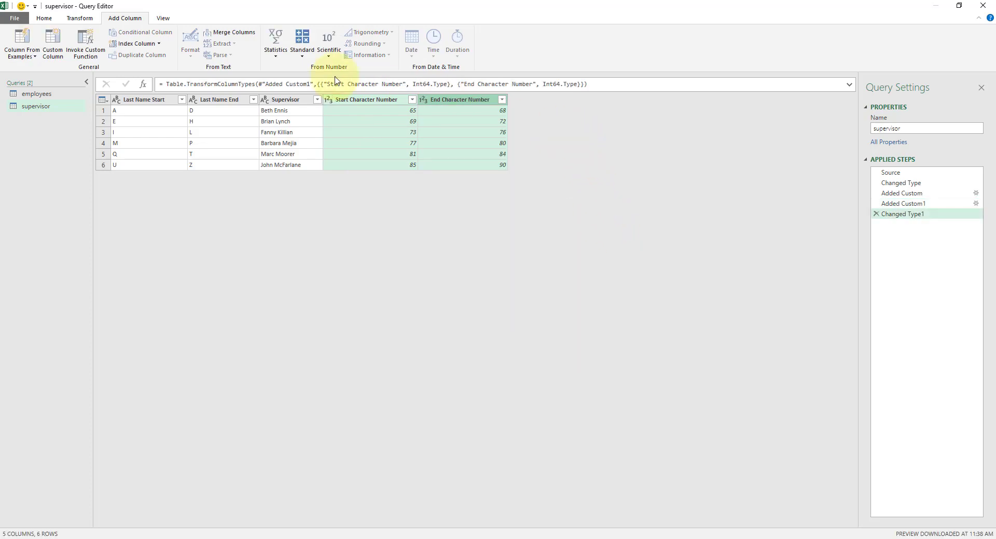
Step: Add custom column Character Range List = {[Start Character Number]..[End Character Number]}
{"action": "left_click", "coordinate": [53, 38]}
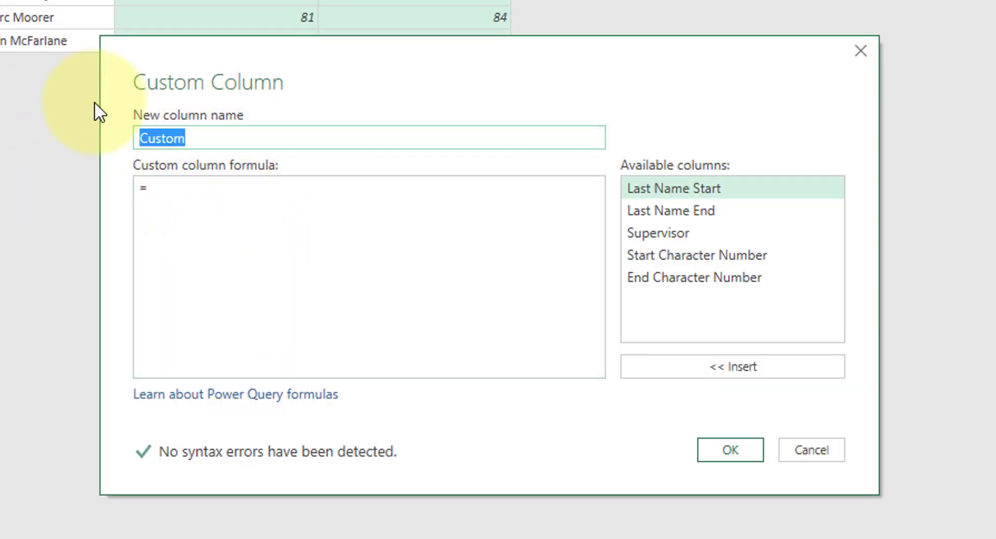
{"action": "type", "text": "Character Ra"}
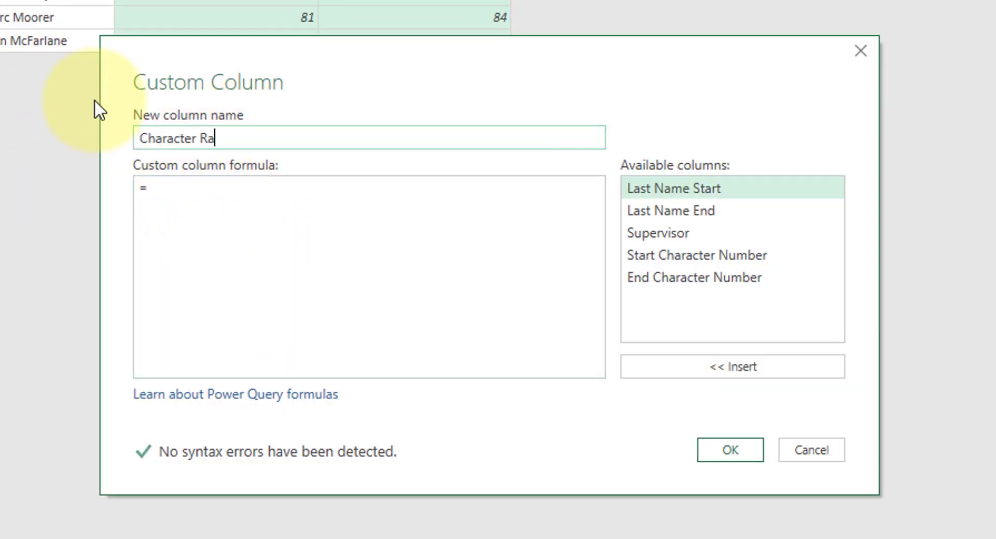
{"action": "type", "text": "nge List"}
{"action": "key", "text": "Tab"}
{"action": "type", "text": "{"}
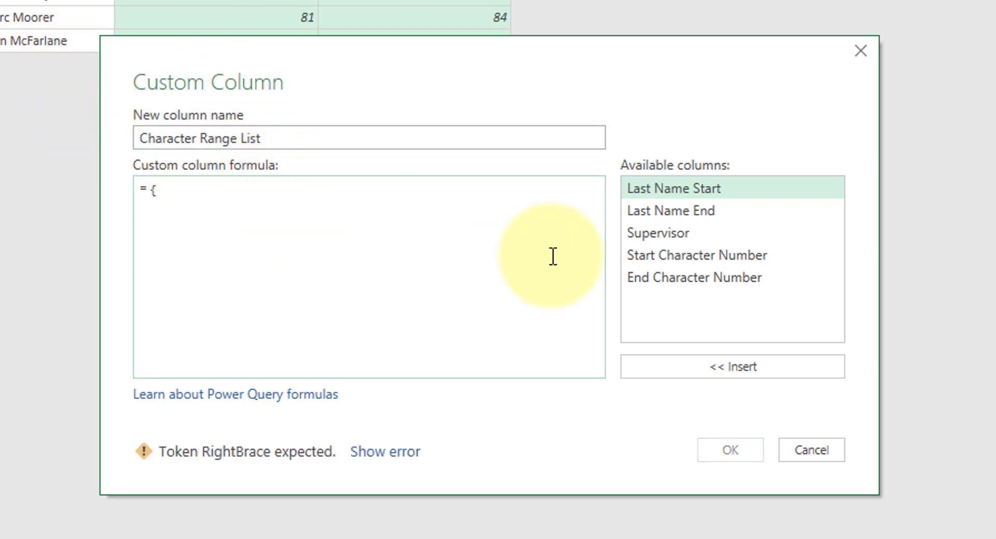
{"action": "double_click", "coordinate": [660, 254]}
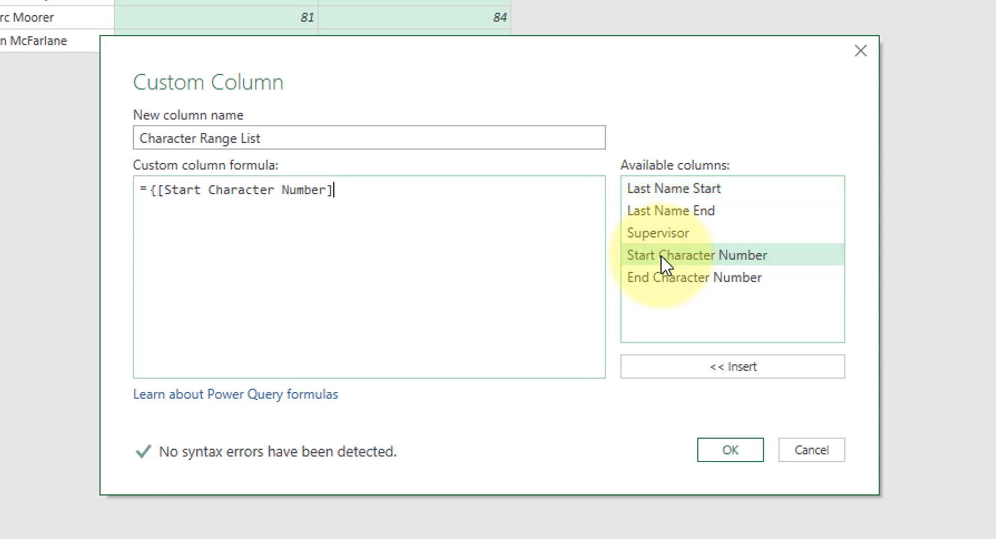
{"action": "type", "text": ".."}
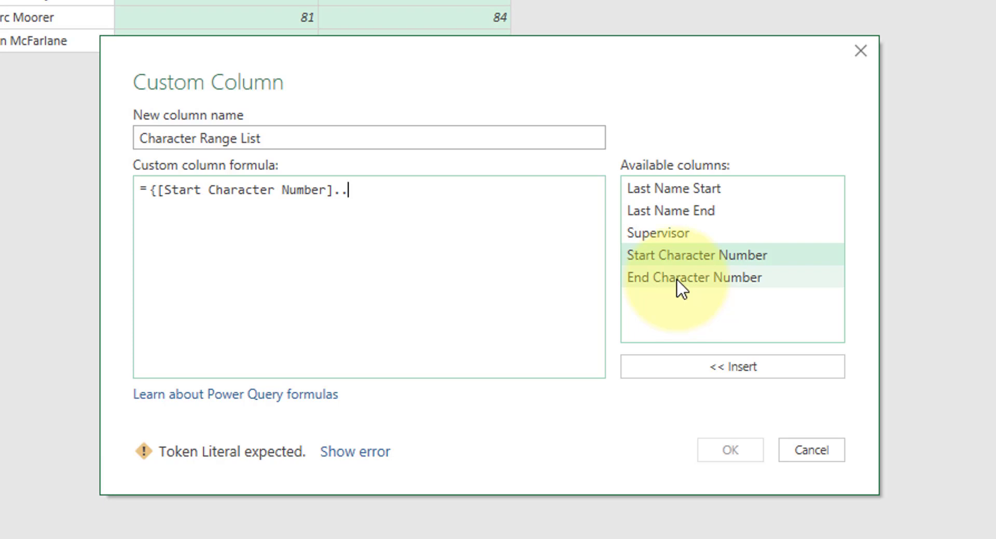
{"action": "double_click", "coordinate": [676, 278]}
{"action": "type", "text": "}"}
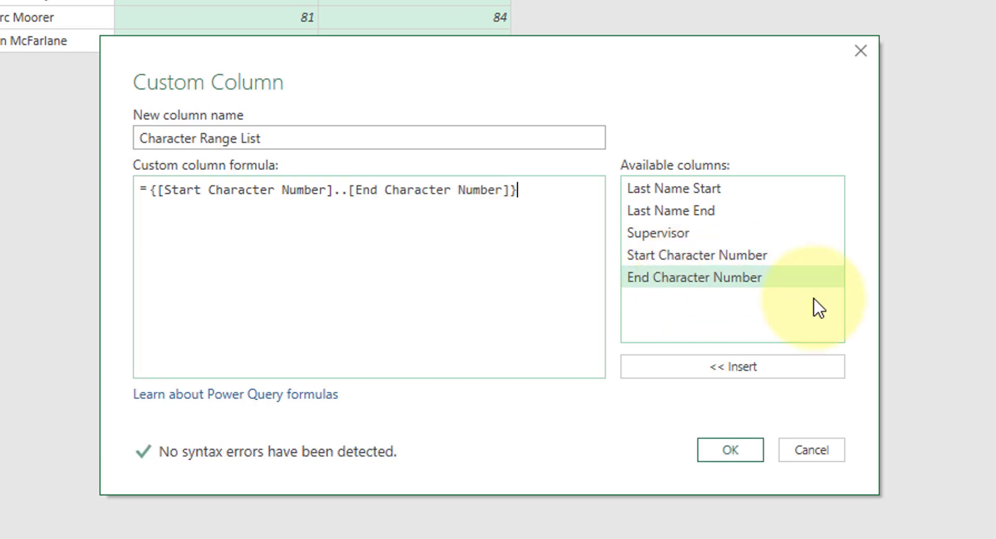
{"action": "left_click", "coordinate": [743, 450]}
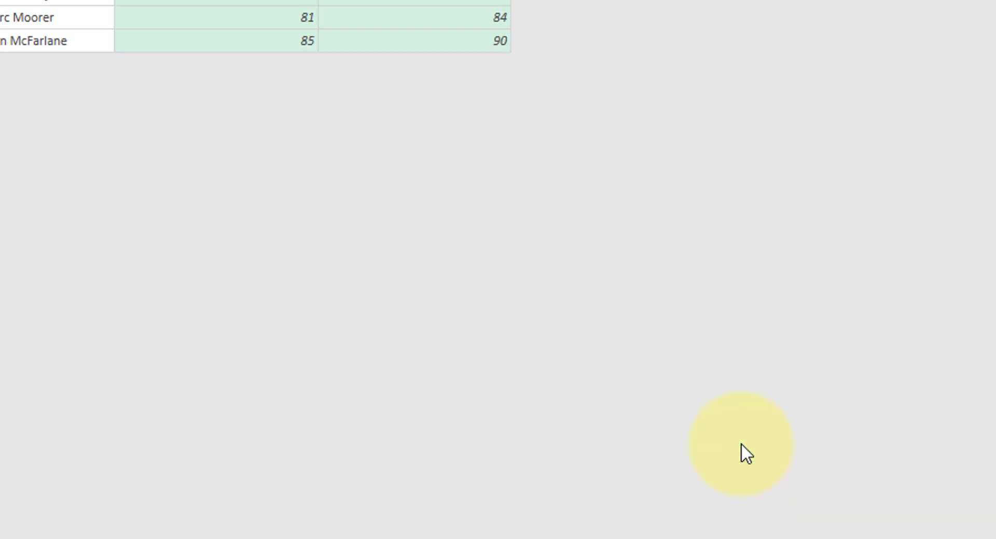
Step: Expand Character Range List into new rows and set it to Whole Number
{"action": "left_click", "coordinate": [549, 113]}
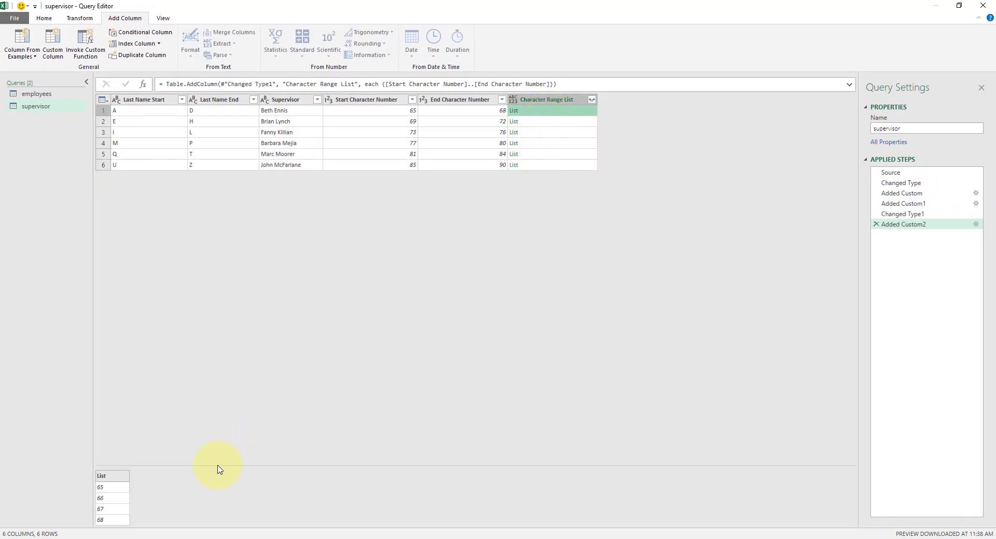
{"action": "left_click_drag", "start_coordinate": [229, 469], "coordinate": [229, 449]}
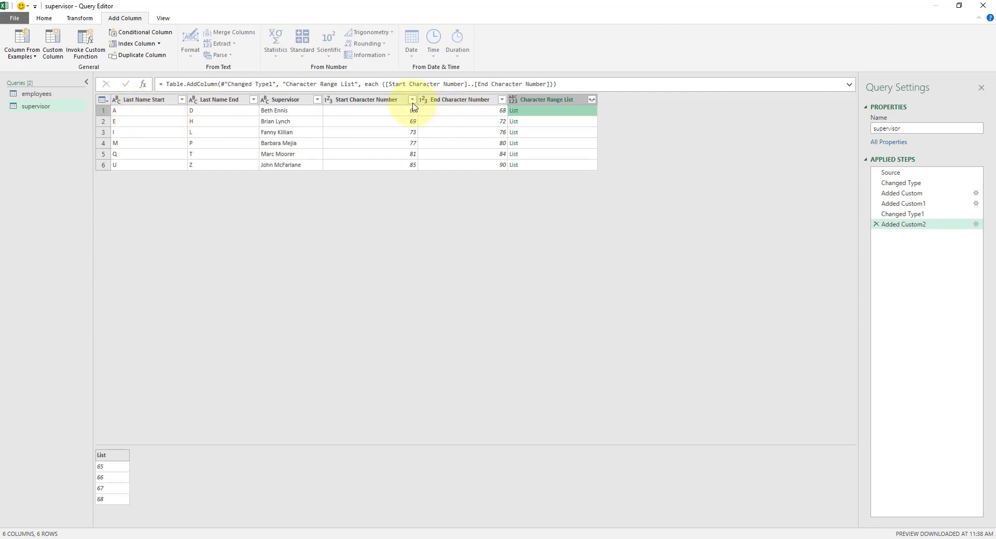
{"action": "left_click", "coordinate": [594, 99]}
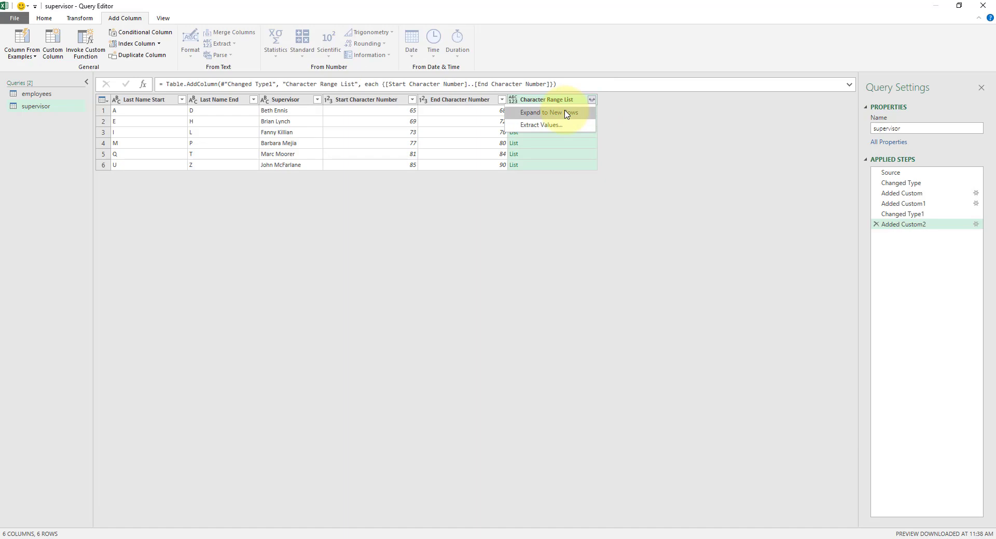
{"action": "left_click", "coordinate": [567, 114]}
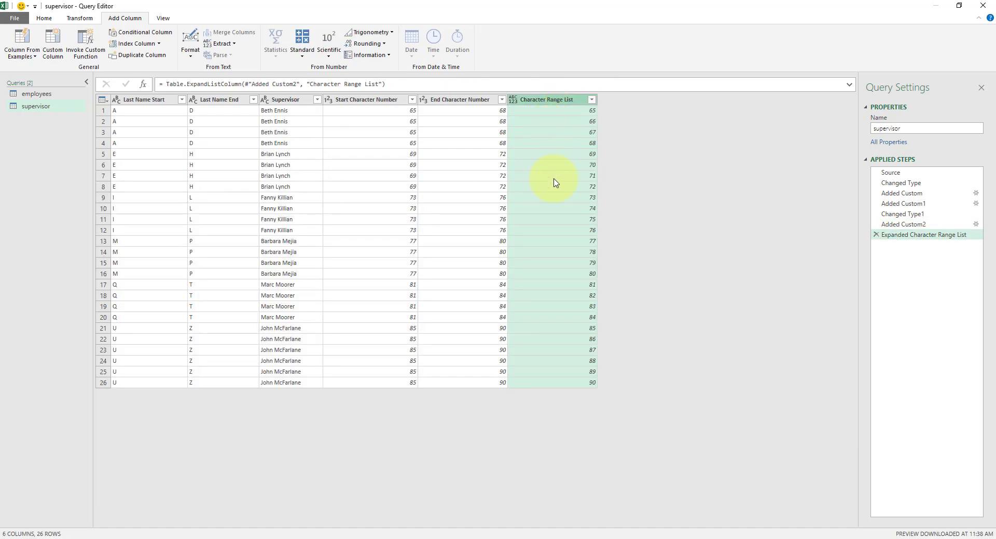
{"action": "right_click", "coordinate": [554, 102]}
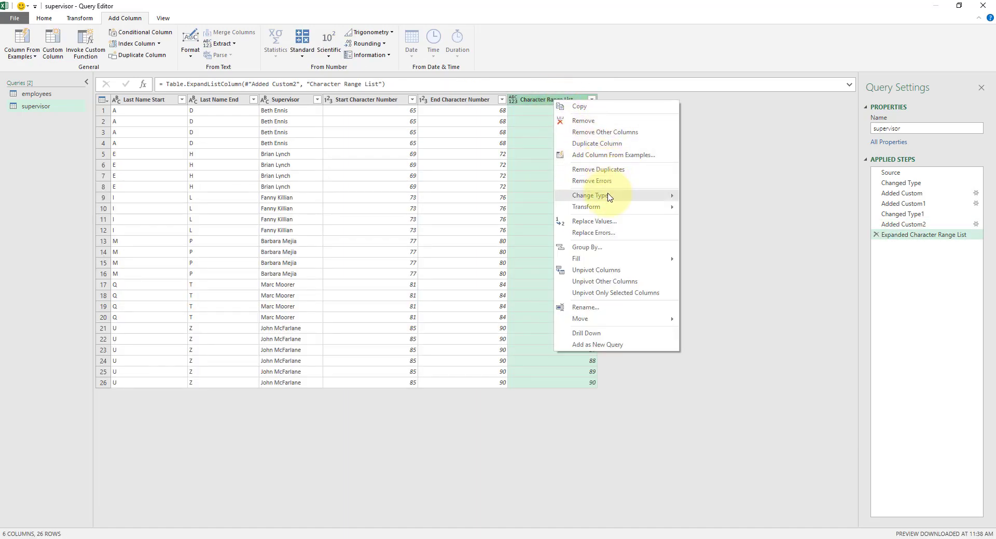
{"action": "mouse_move", "coordinate": [618, 195]}
{"action": "left_click", "coordinate": [707, 220]}
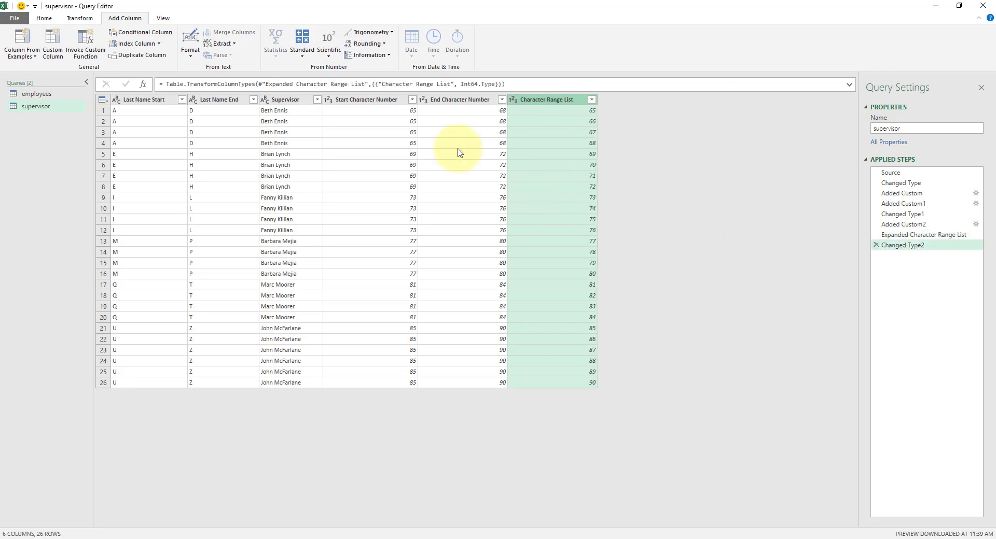
Step: Remove all columns except Supervisor and Character Range List
{"action": "left_click", "coordinate": [382, 100]}
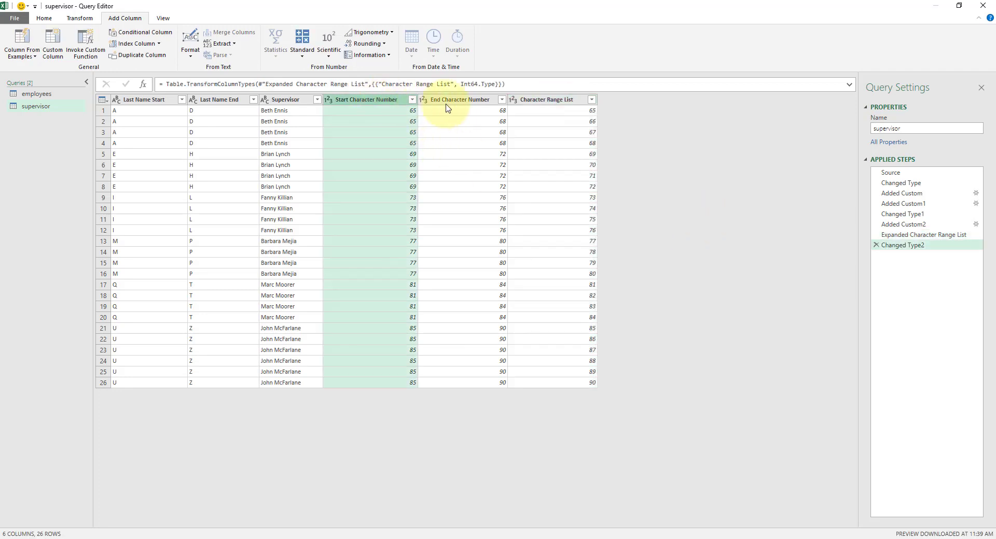
{"action": "left_click", "coordinate": [487, 101], "text": "ctrl"}
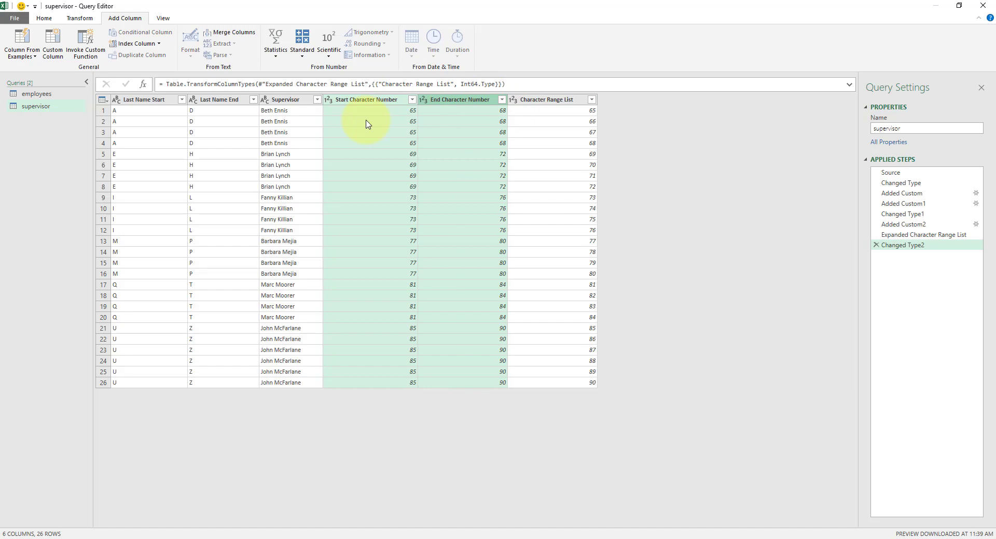
{"action": "left_click", "coordinate": [303, 100]}
{"action": "left_click", "coordinate": [531, 99], "text": "ctrl"}
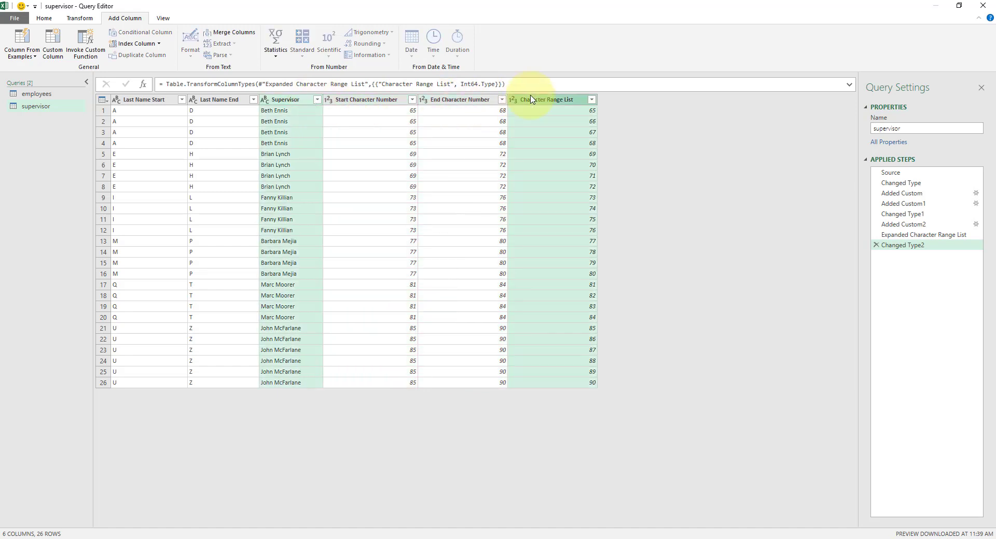
{"action": "right_click", "coordinate": [531, 100]}
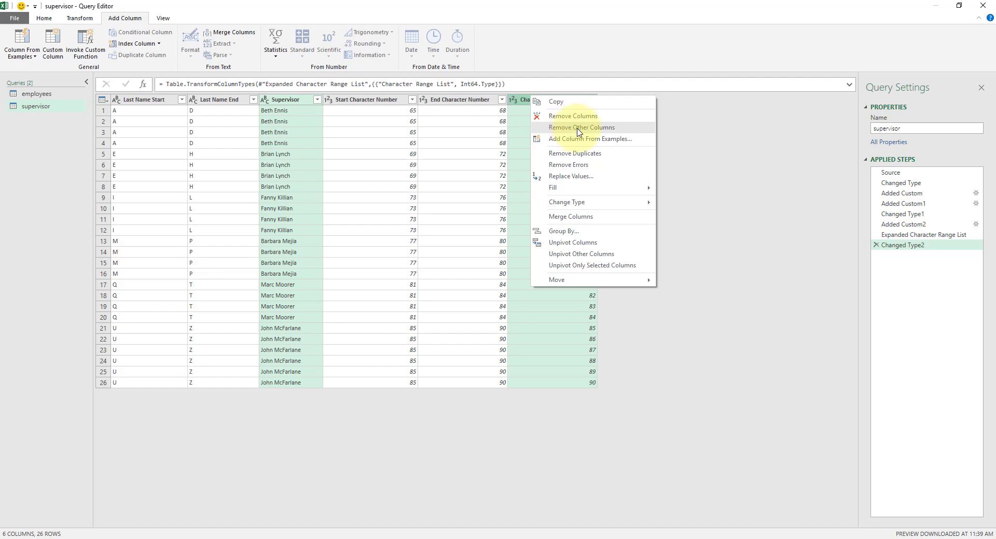
{"action": "left_click", "coordinate": [579, 133]}
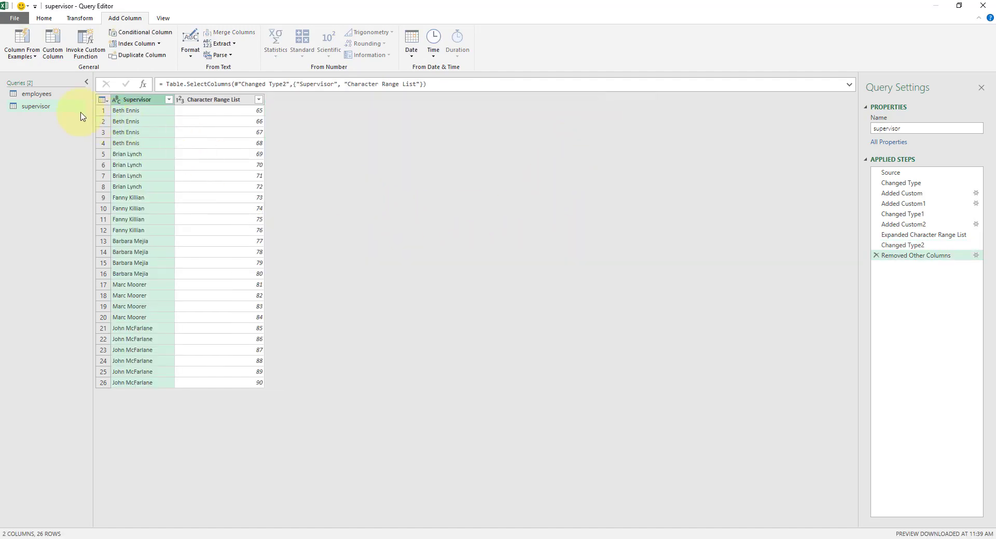
Step: Wrap the employees First Characters Last Name formula in Character.ToNumber to return codes
{"action": "left_click", "coordinate": [53, 95]}
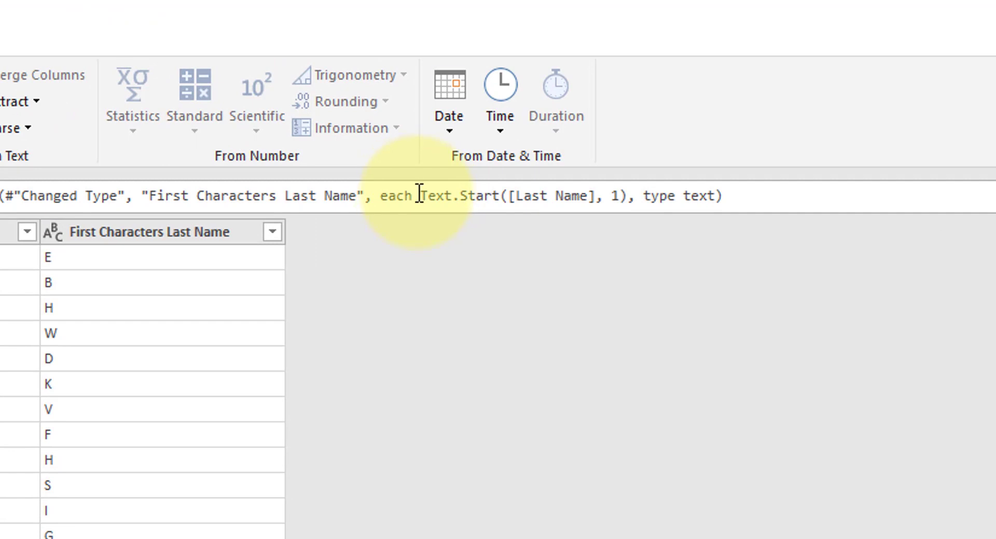
{"action": "left_click", "coordinate": [419, 196]}
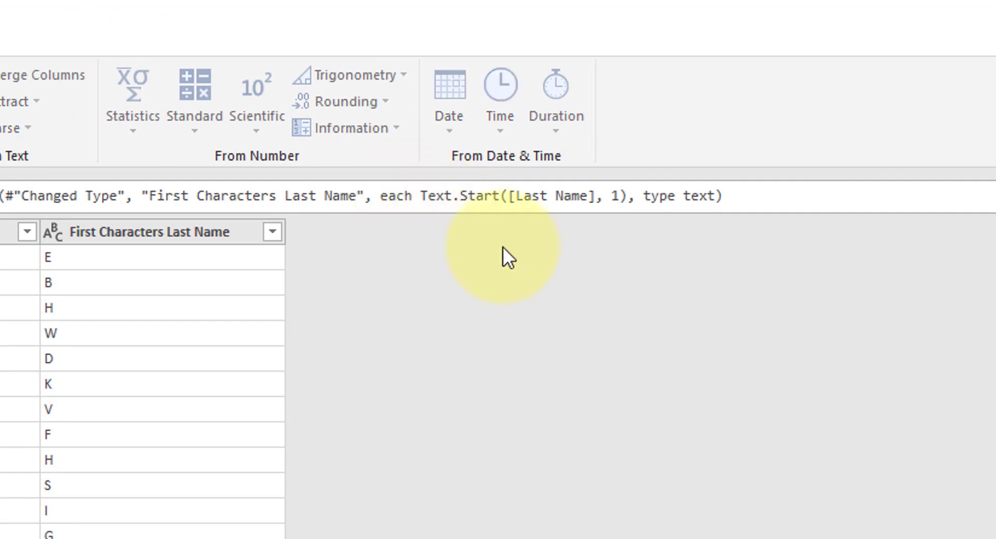
{"action": "type", "text": "Chat"}
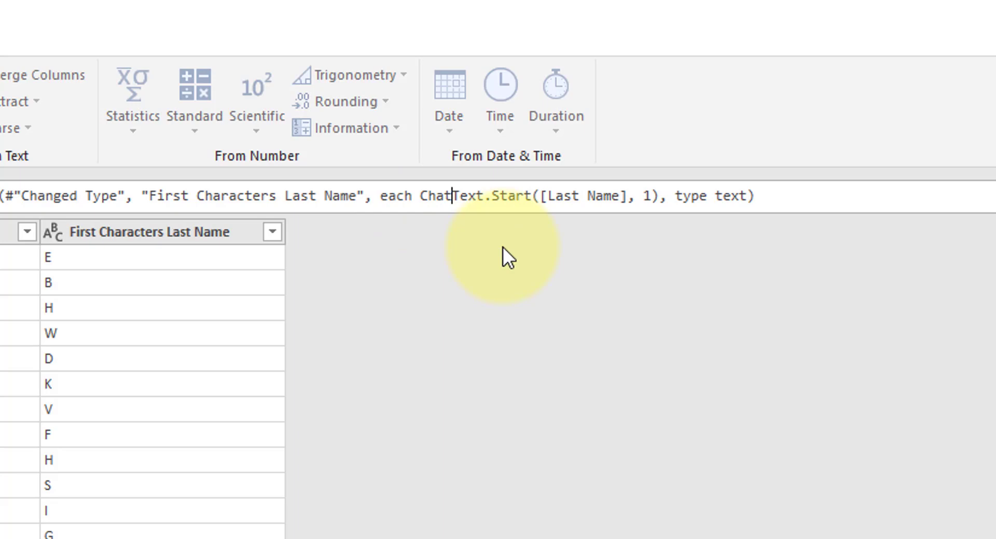
{"action": "type", "text": "acter.To"}
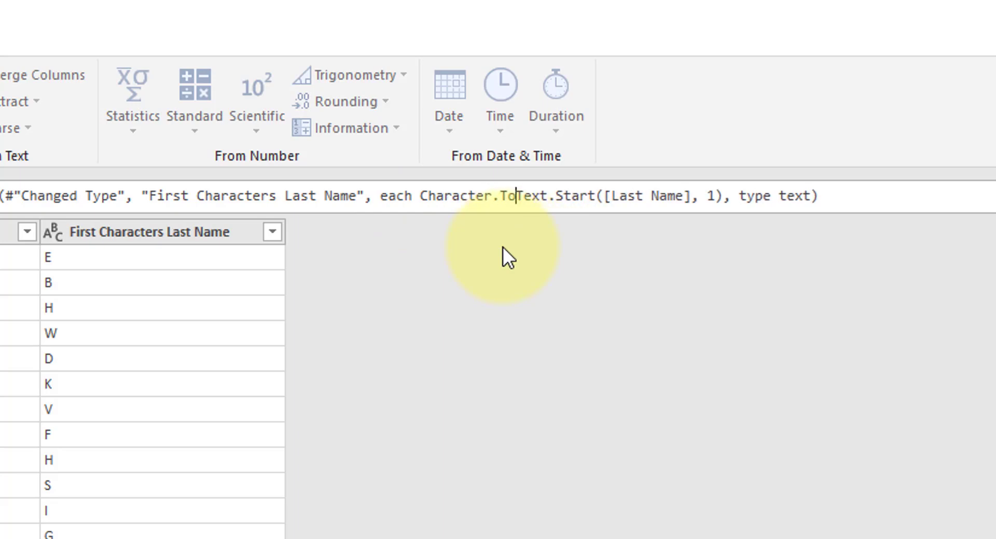
{"action": "type", "text": "Number("}
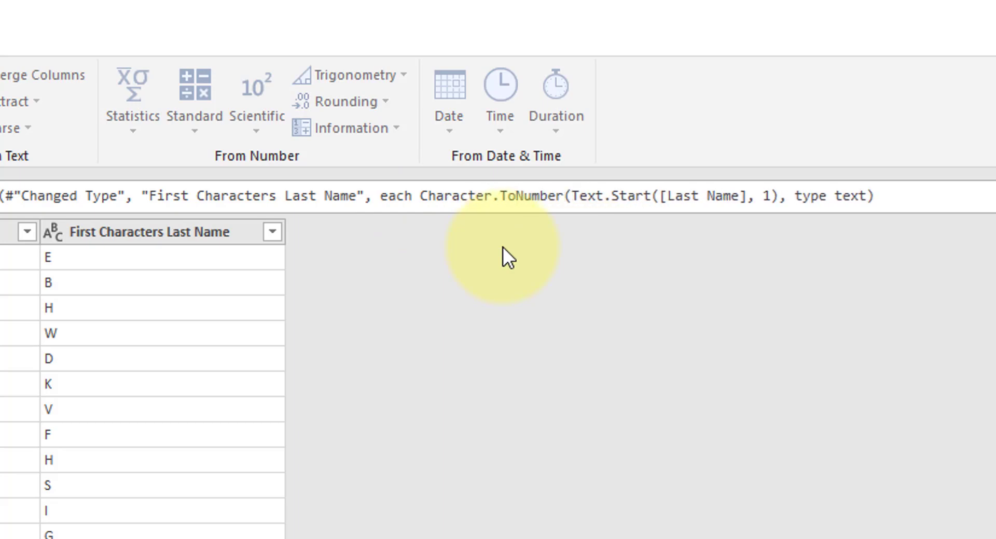
{"action": "left_click", "coordinate": [779, 196]}
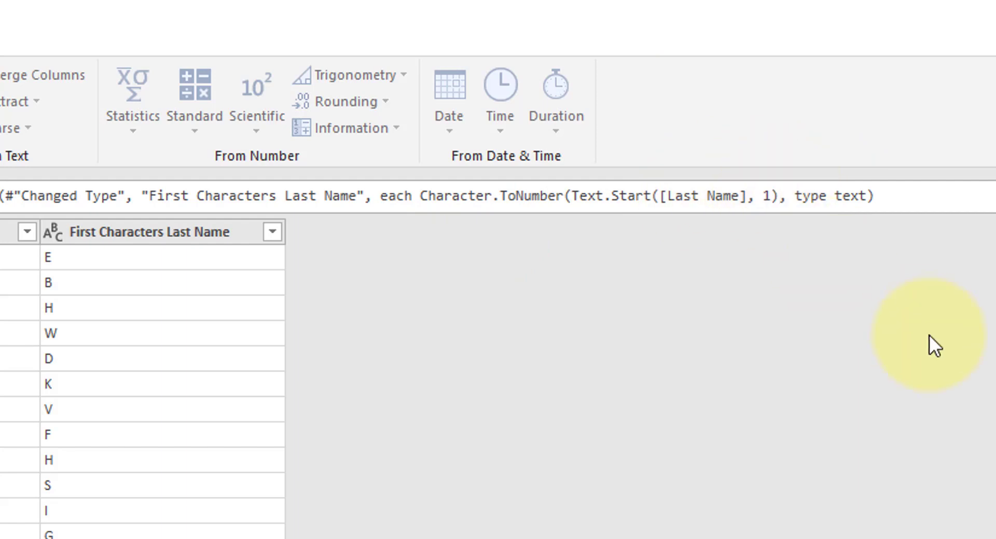
{"action": "type", "text": ")"}
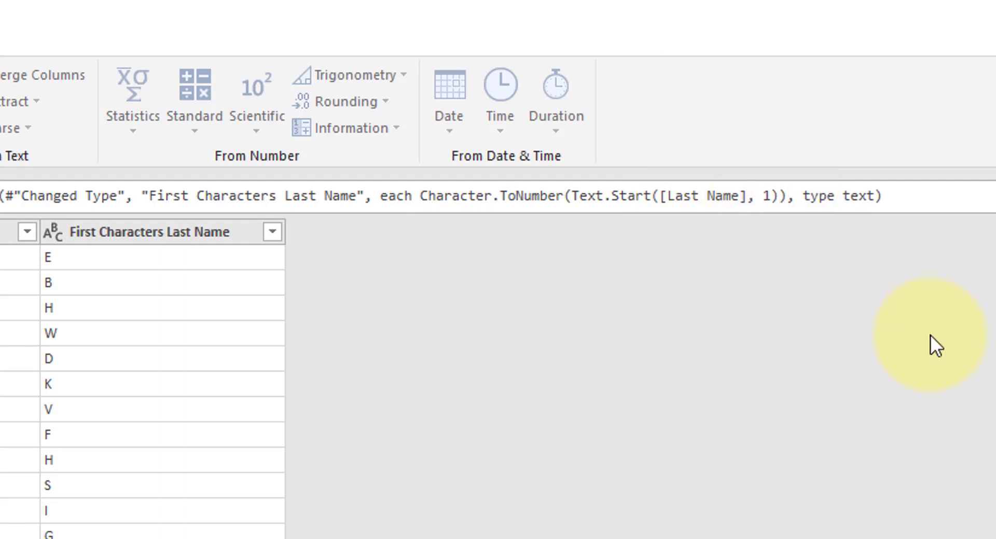
{"action": "key", "text": "Return"}
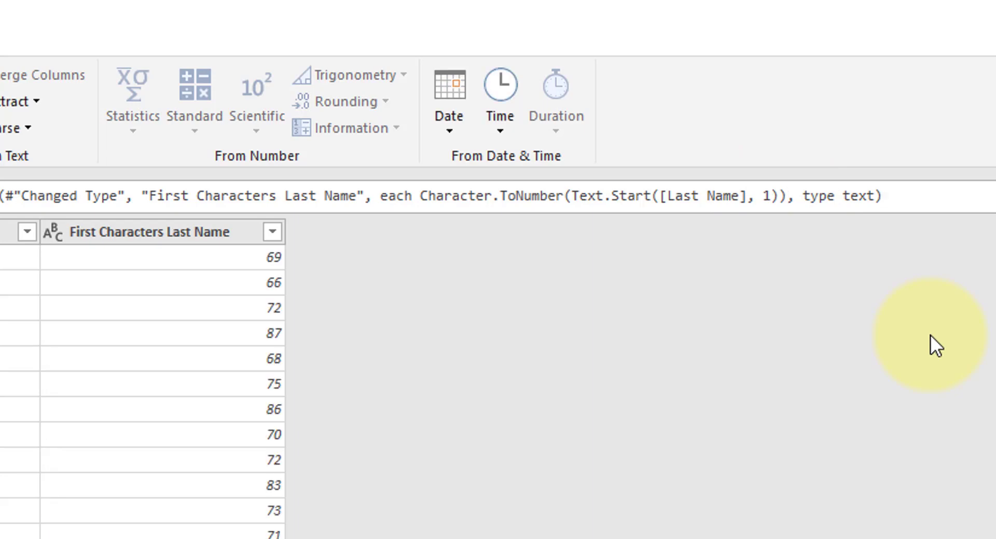
Step: Change the First Characters Last Name column type to Whole Number
{"action": "left_click", "coordinate": [167, 232]}
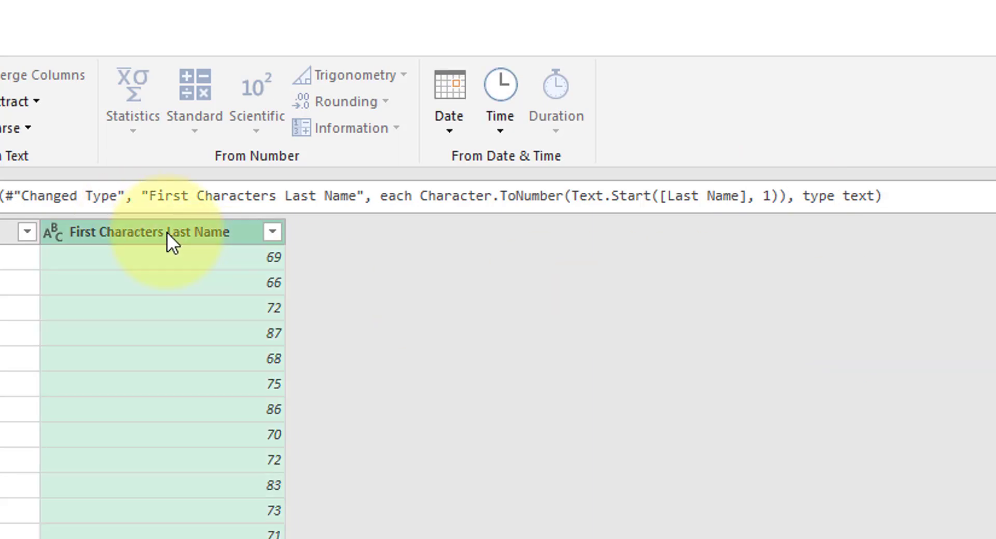
{"action": "right_click", "coordinate": [167, 232]}
{"action": "mouse_move", "coordinate": [295, 456]}
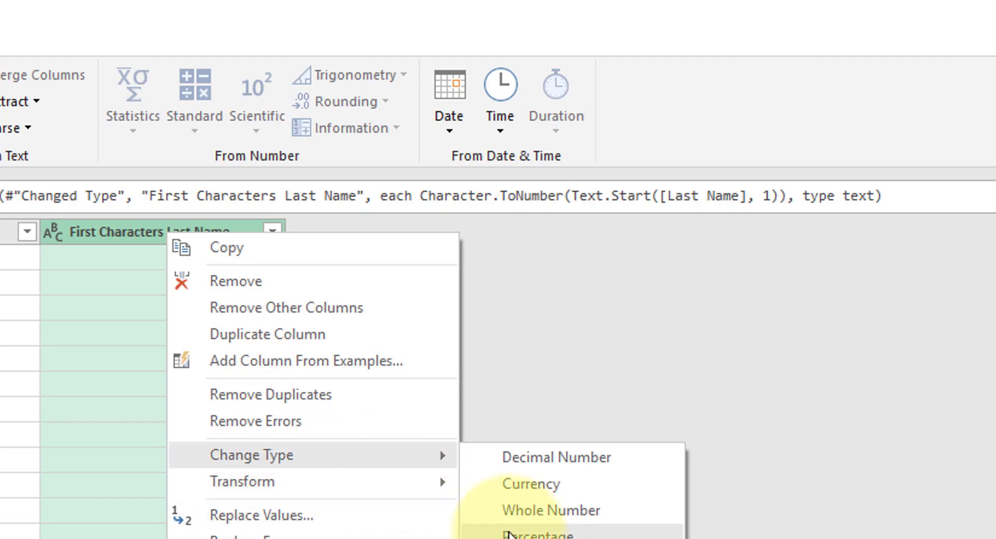
{"action": "left_click", "coordinate": [526, 511]}
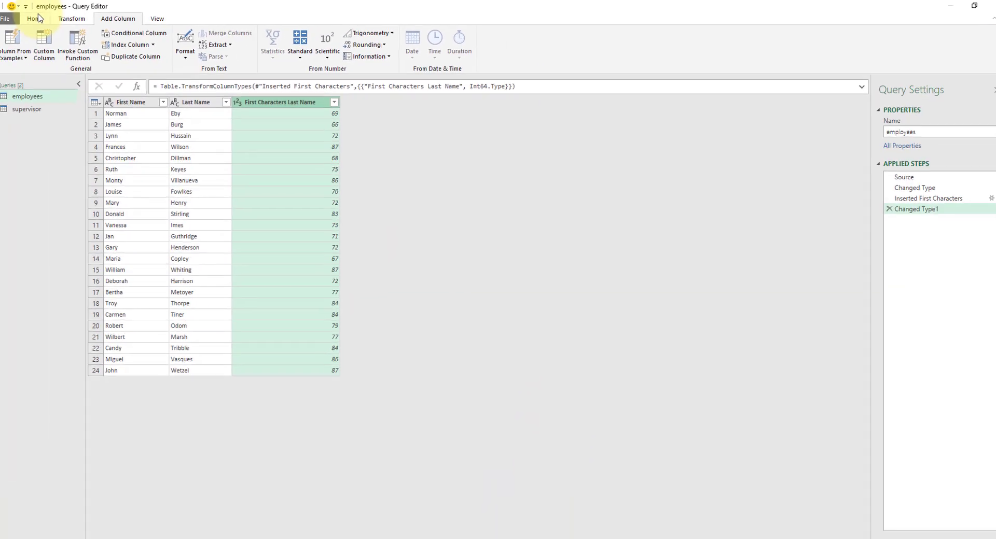
Step: Merge supervisor into employees, matching First Characters Last Name to Character Range List
{"action": "left_click", "coordinate": [44, 18]}
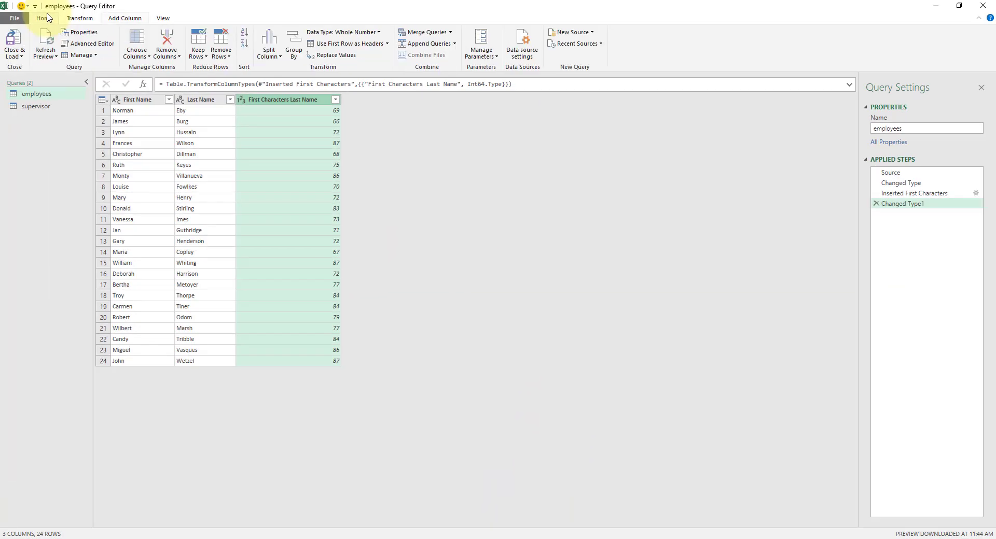
{"action": "left_click", "coordinate": [418, 33]}
{"action": "left_click", "coordinate": [414, 275]}
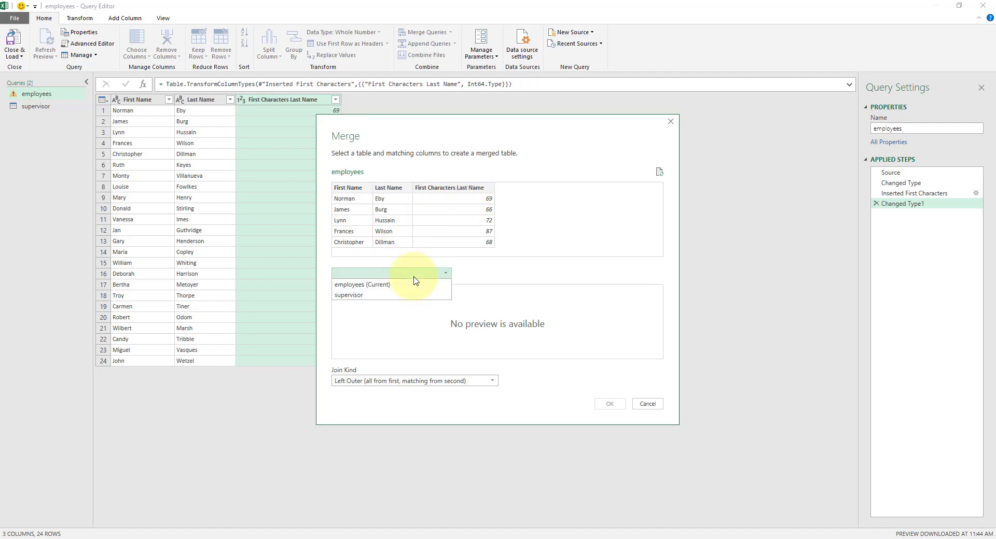
{"action": "left_click", "coordinate": [410, 295]}
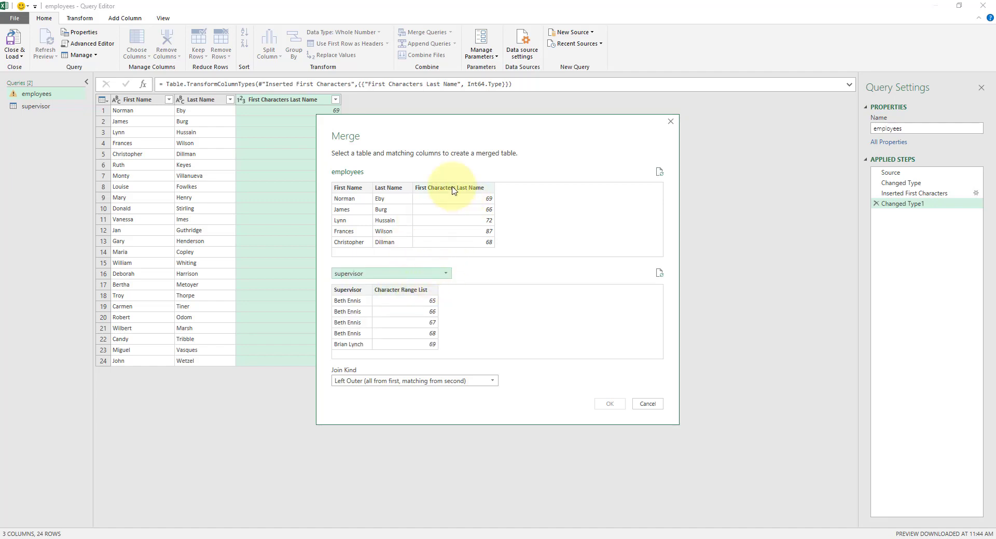
{"action": "left_click", "coordinate": [453, 190]}
{"action": "left_click", "coordinate": [423, 291]}
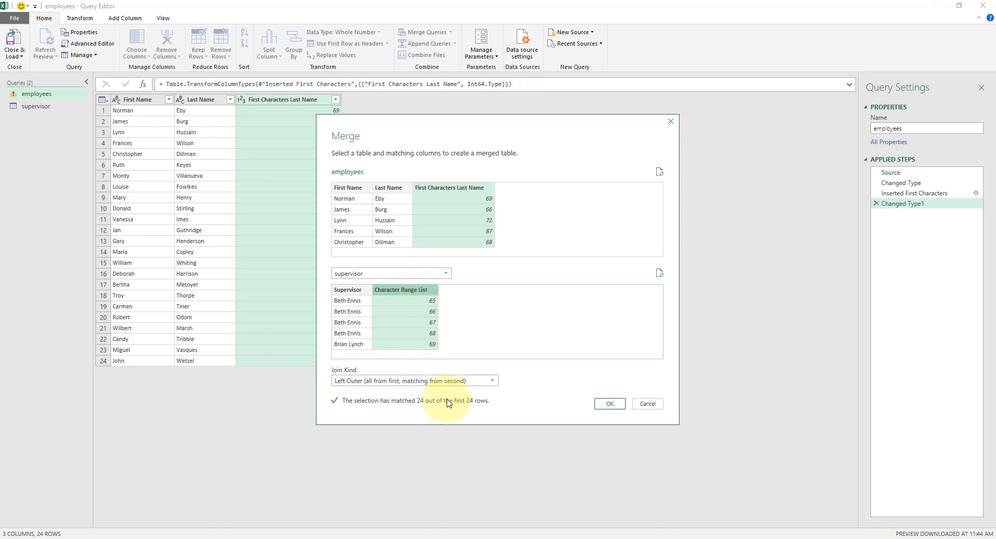
{"action": "left_click", "coordinate": [609, 404]}
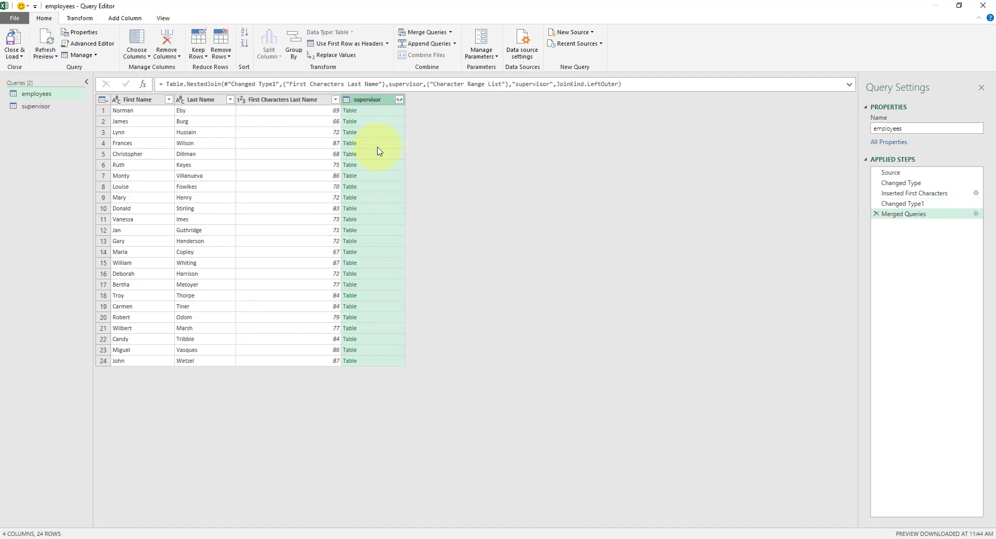
Step: Expand only the Supervisor column, without the original column name prefix
{"action": "left_click", "coordinate": [399, 100]}
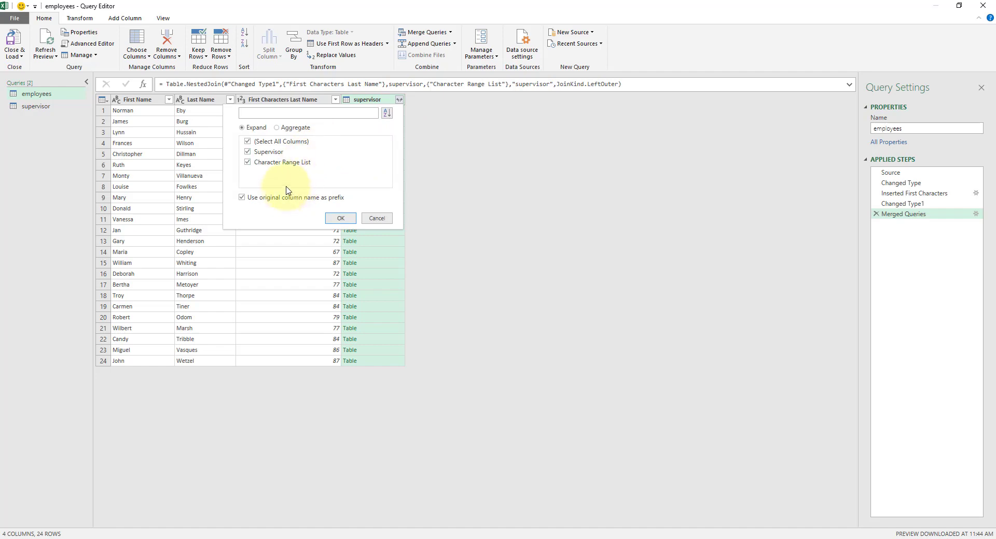
{"action": "left_click", "coordinate": [248, 141]}
{"action": "left_click", "coordinate": [248, 152]}
{"action": "left_click", "coordinate": [242, 197]}
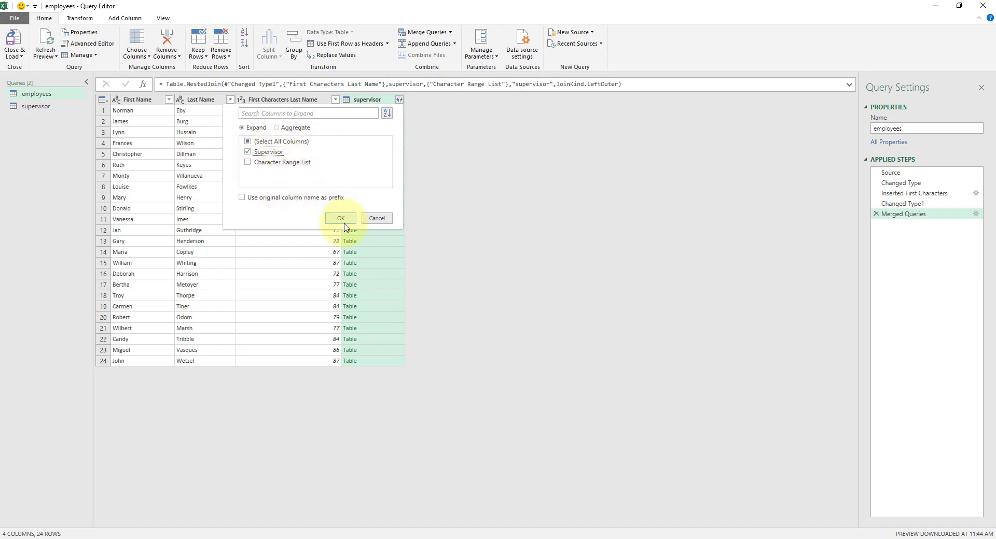
{"action": "left_click", "coordinate": [341, 220]}
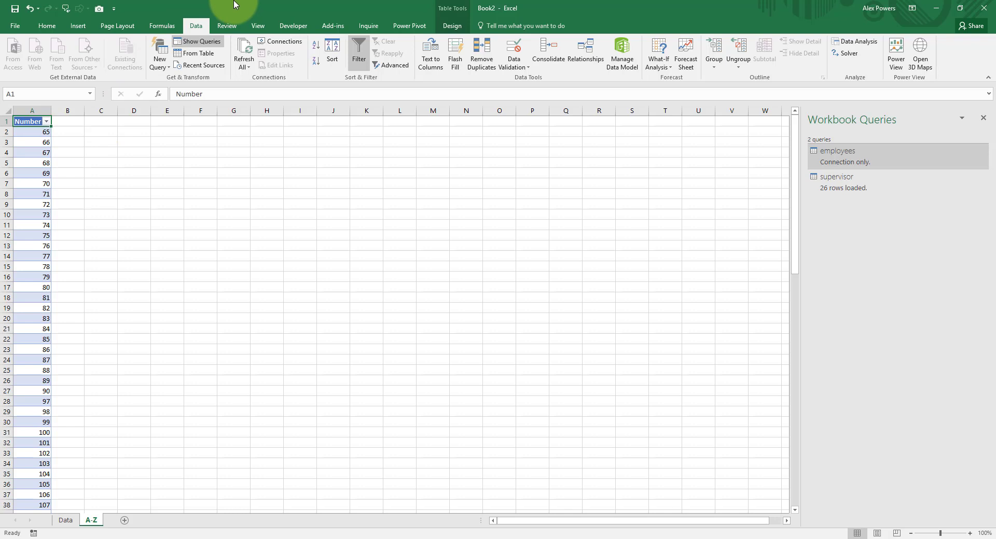
Step: Load the Number table of character codes into Query Editor as a new query
{"action": "left_click", "coordinate": [205, 56]}
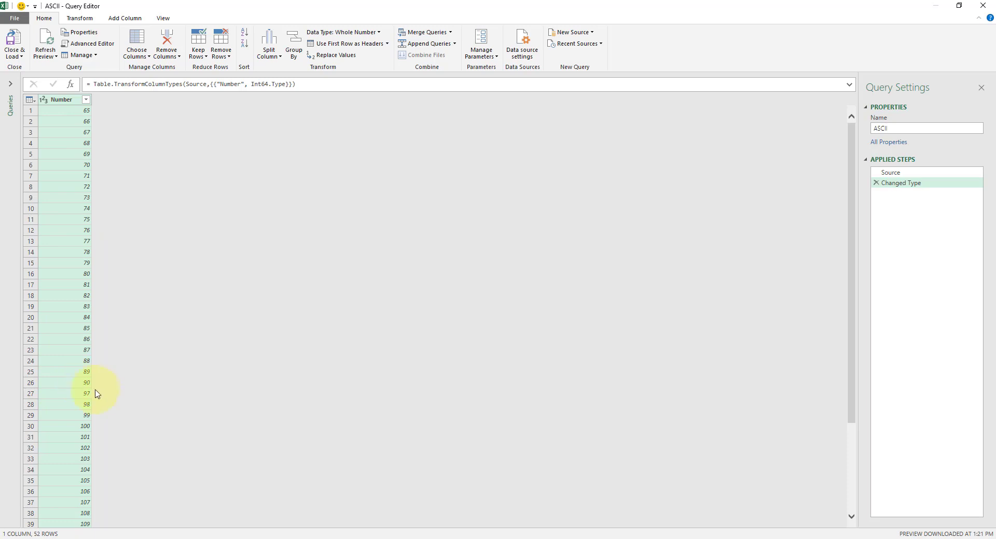
{"action": "scroll", "coordinate": [88, 392], "scroll_direction": "down", "scroll_amount": 3}
{"action": "scroll", "coordinate": [91, 412], "scroll_direction": "up", "scroll_amount": 3}
{"action": "left_click", "coordinate": [120, 20]}
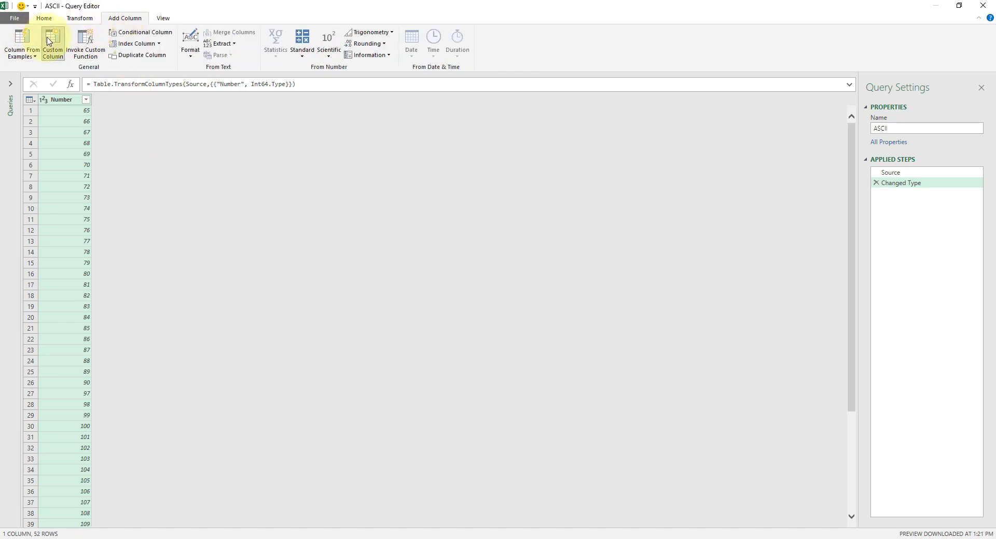
Step: Add a custom column named Character with formula Character.FromNumber([Number]) to the ASCII query
{"action": "left_click", "coordinate": [48, 41]}
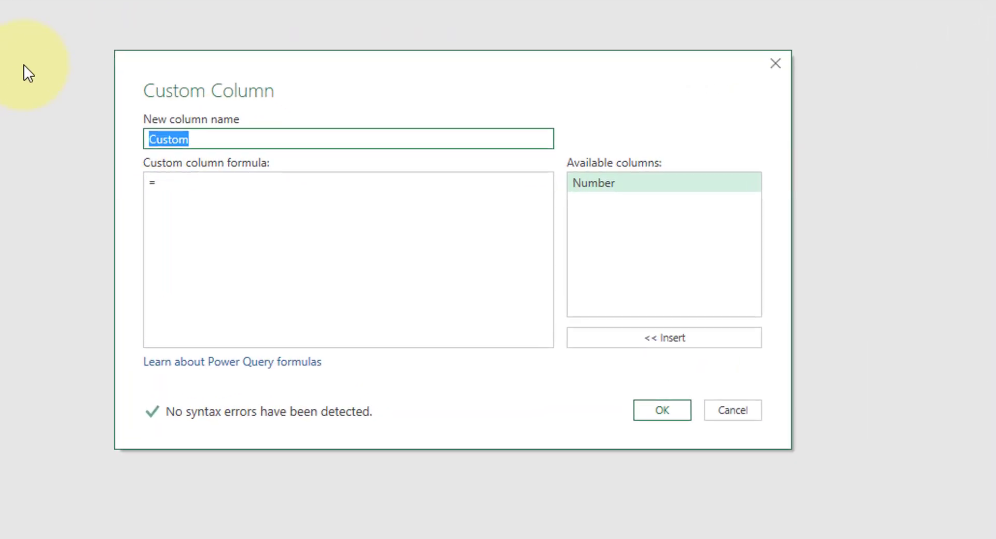
{"action": "type", "text": "Character"}
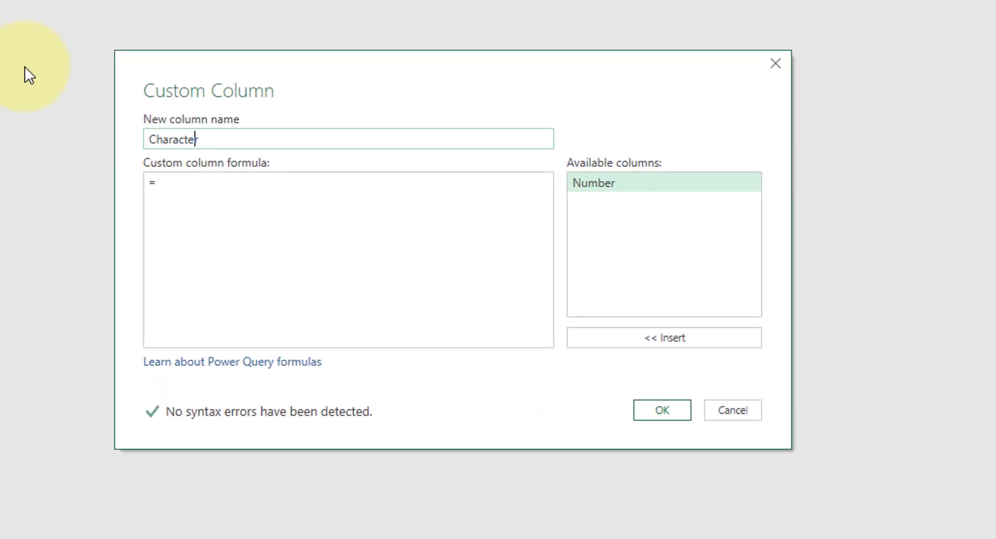
{"action": "key", "text": "Tab"}
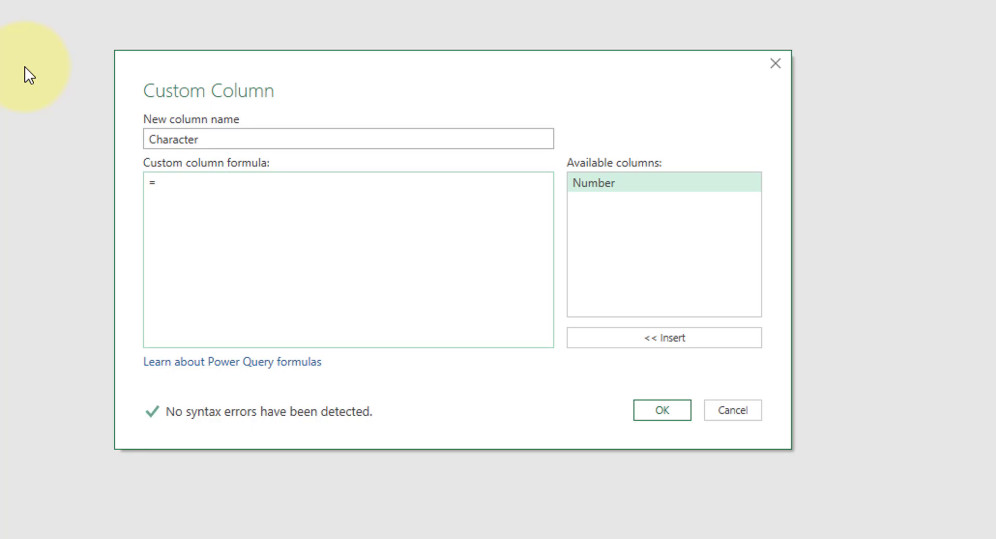
{"action": "type", "text": "Character.FromNumber"}
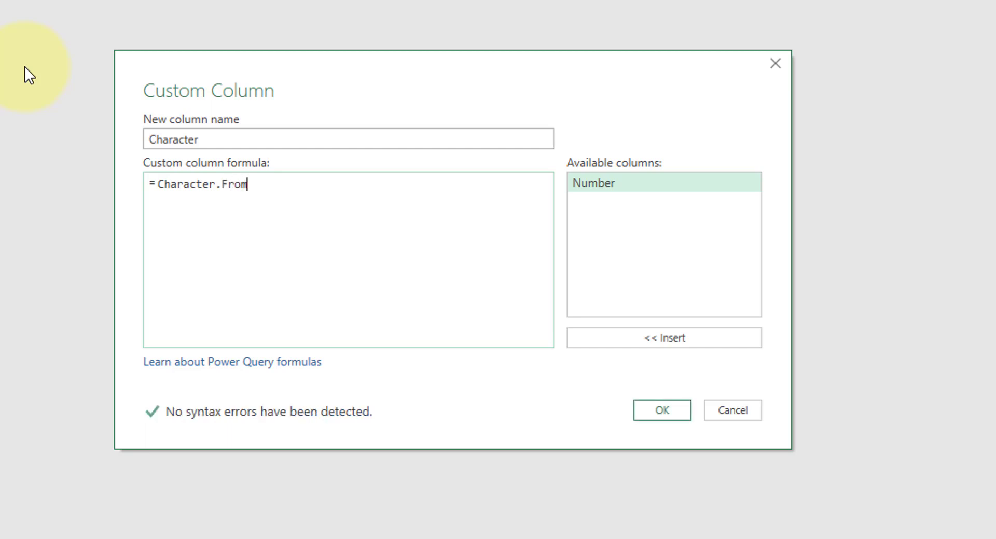
{"action": "type", "text": "([Number])"}
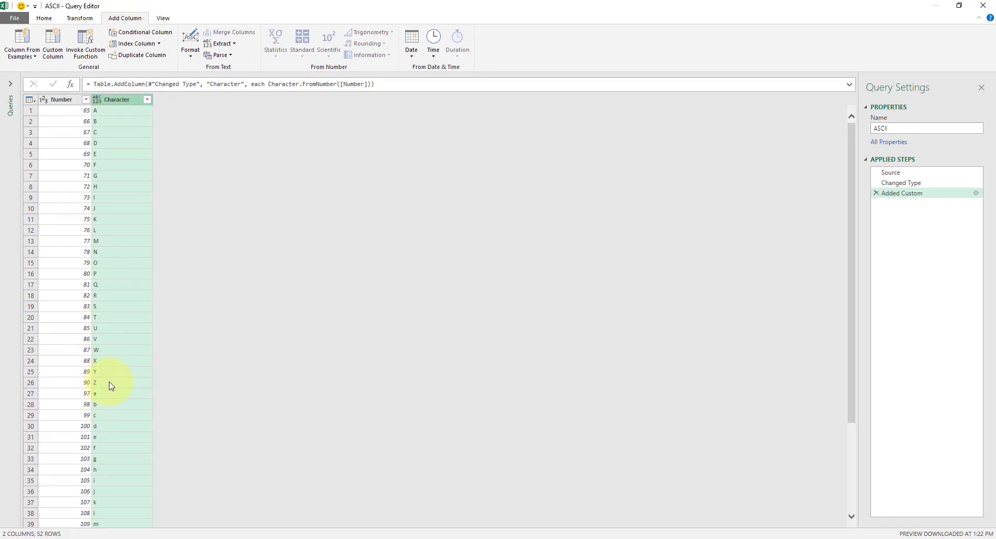
{"action": "scroll", "coordinate": [125, 402], "scroll_direction": "down", "scroll_amount": 3}
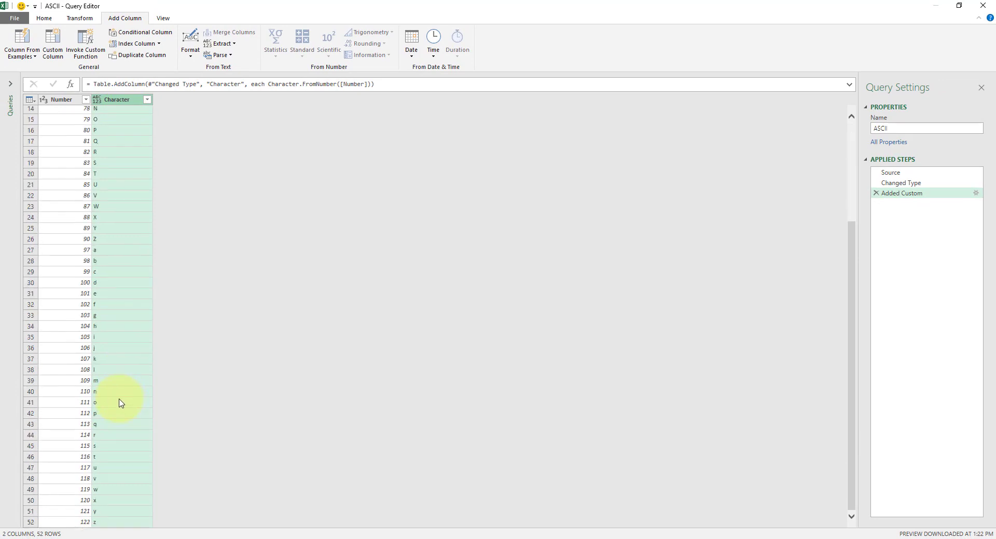
{"action": "scroll", "coordinate": [118, 405], "scroll_direction": "up", "scroll_amount": 3}
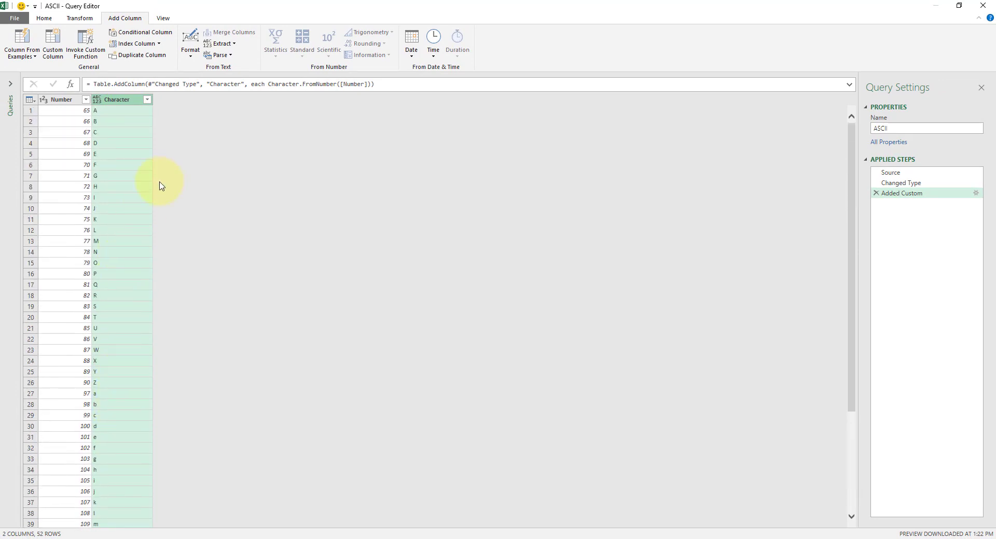